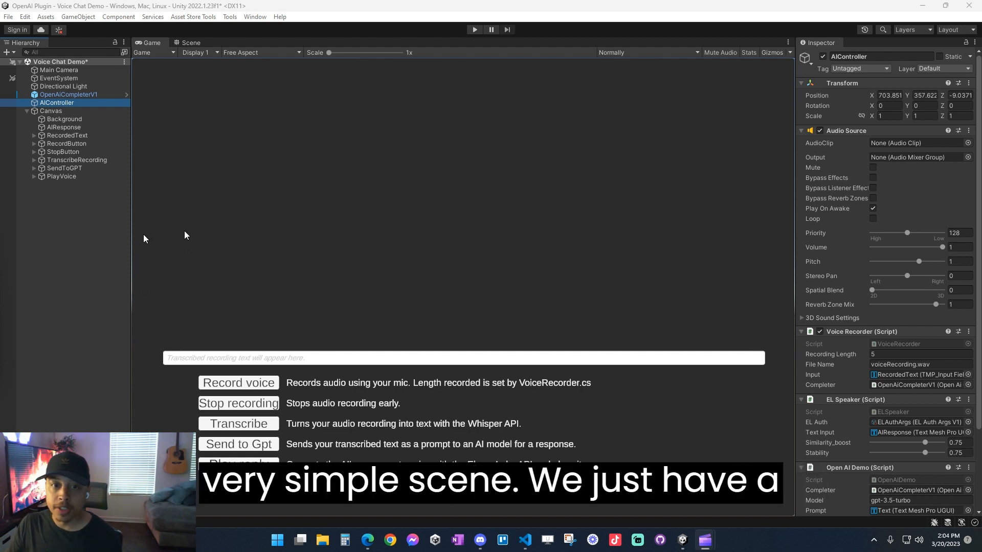
Inspect Canvas, Background, AIResponse and RecordedText in the Hierarchy, then collapse the Canvas.
left_click(65, 112)
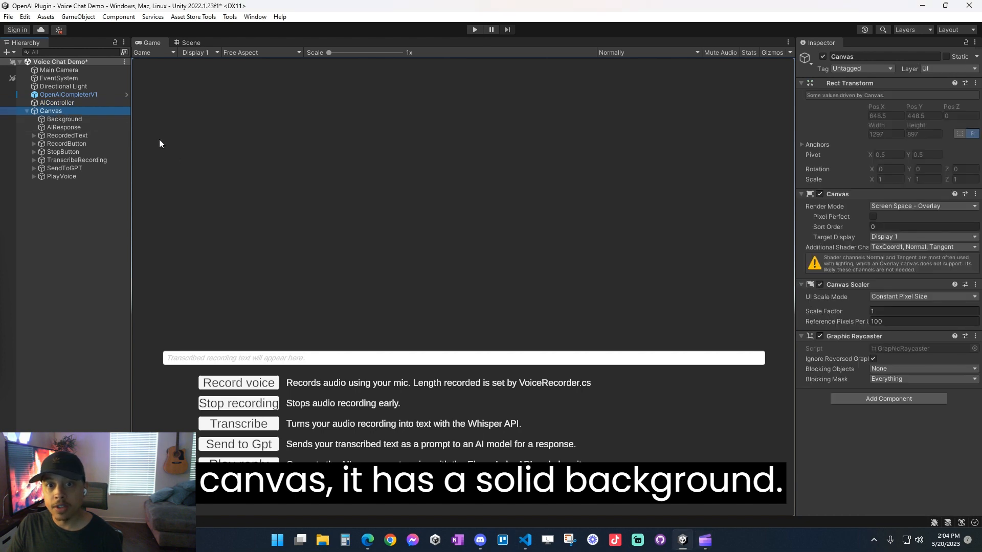
left_click(72, 119)
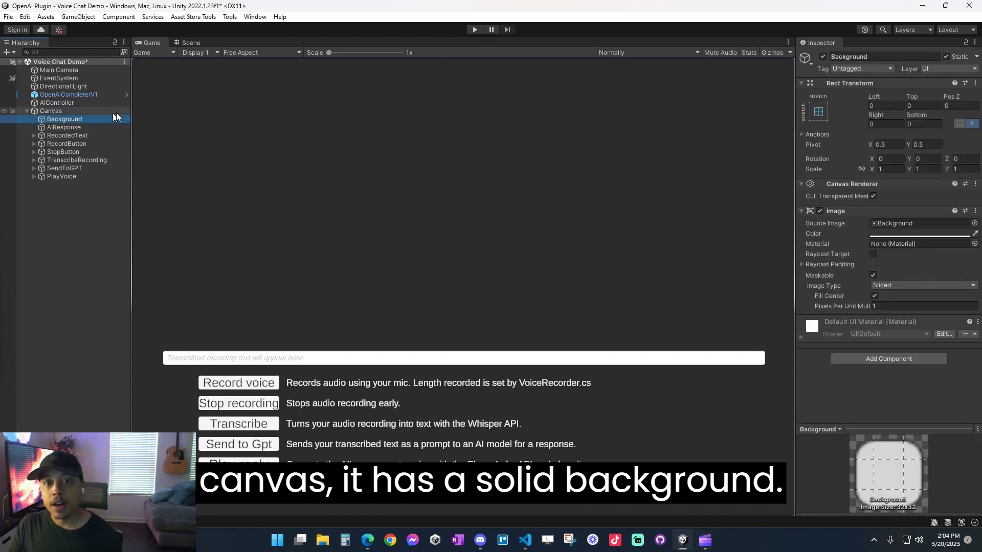
left_click(65, 128)
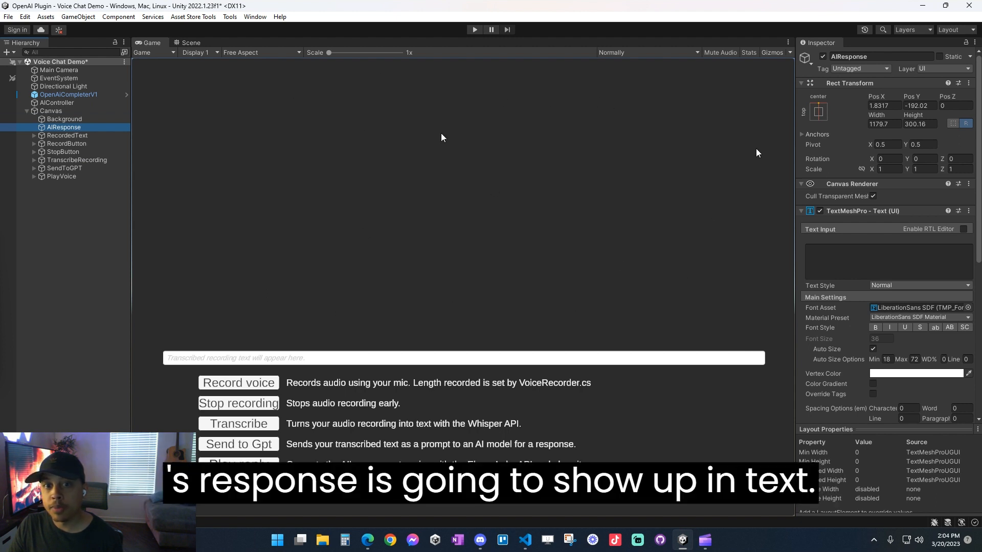
left_click(83, 135)
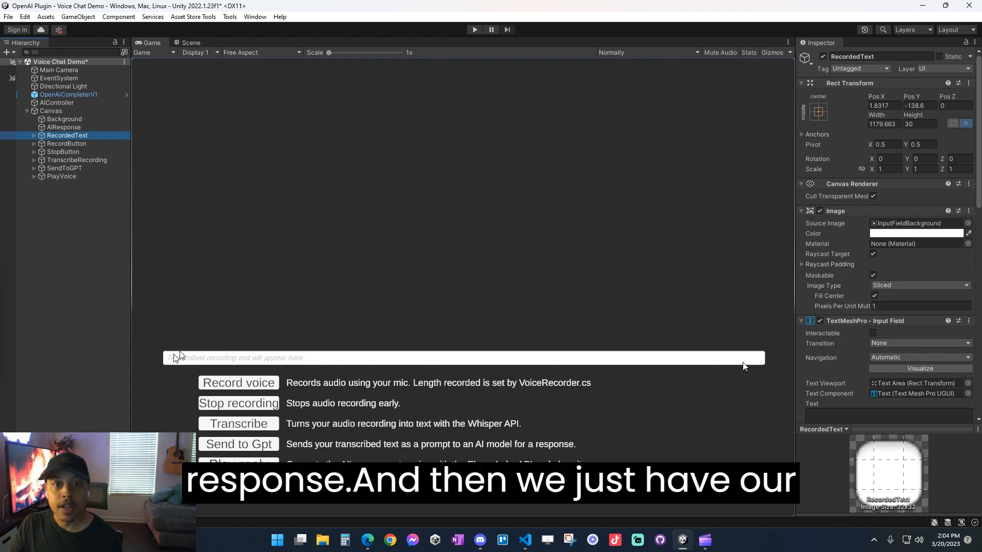
left_click(27, 112)
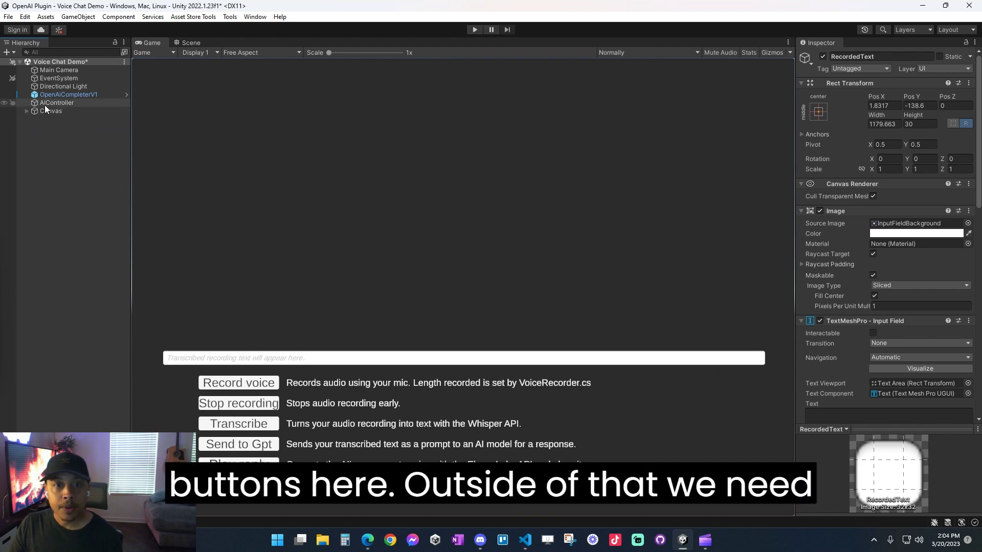
Inspect OpenAiCompleterV1 and its DefaultAuthArgsV1 auth asset, then return to the completer.
left_click(71, 94)
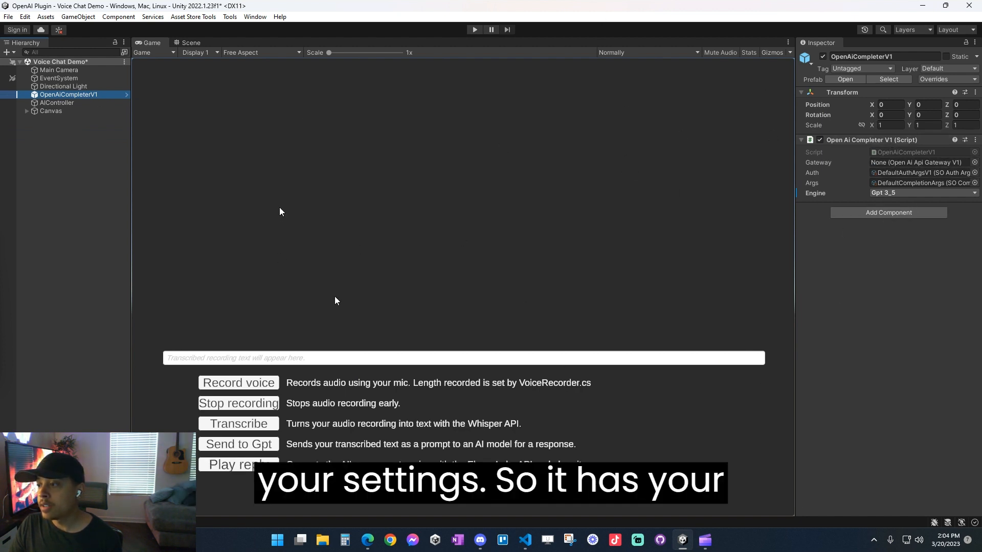
left_click(894, 174)
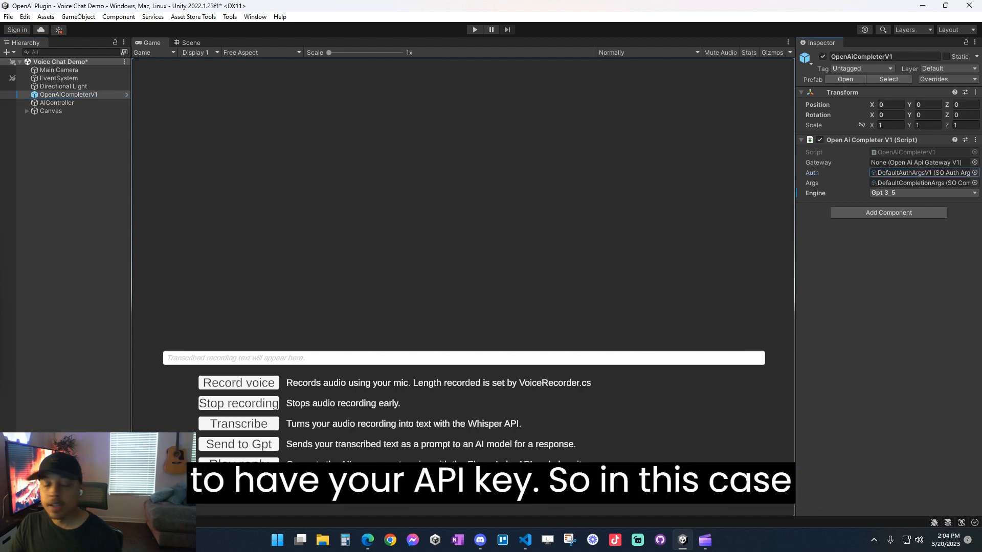
double_click(921, 173)
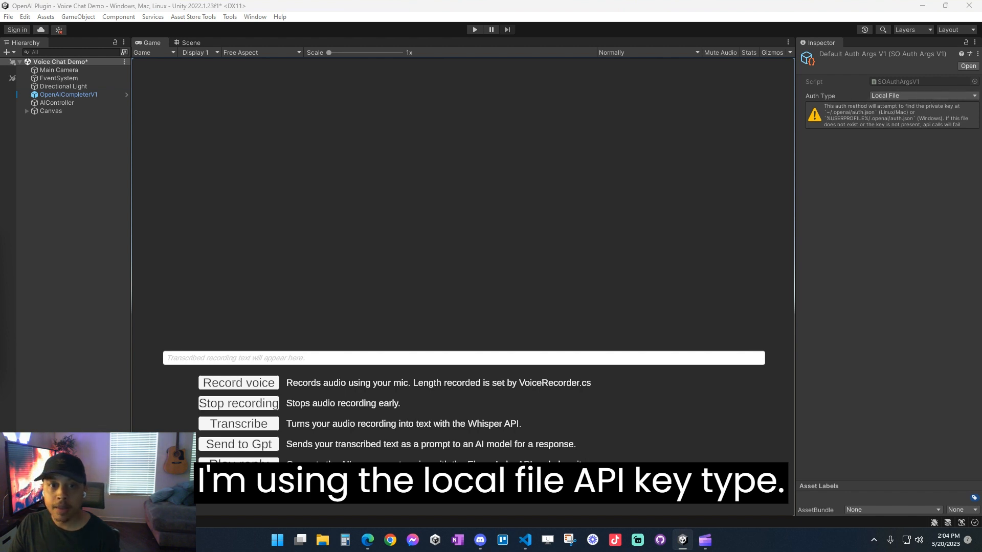
left_click(88, 95)
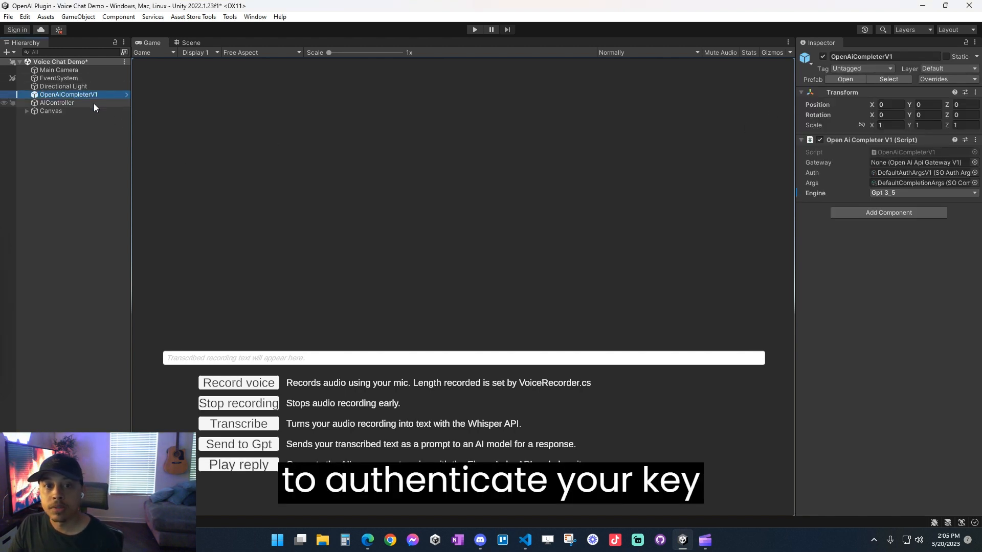
Select AIController to show its audio source, recorder, speaker and OpenAI demo components.
left_click(56, 103)
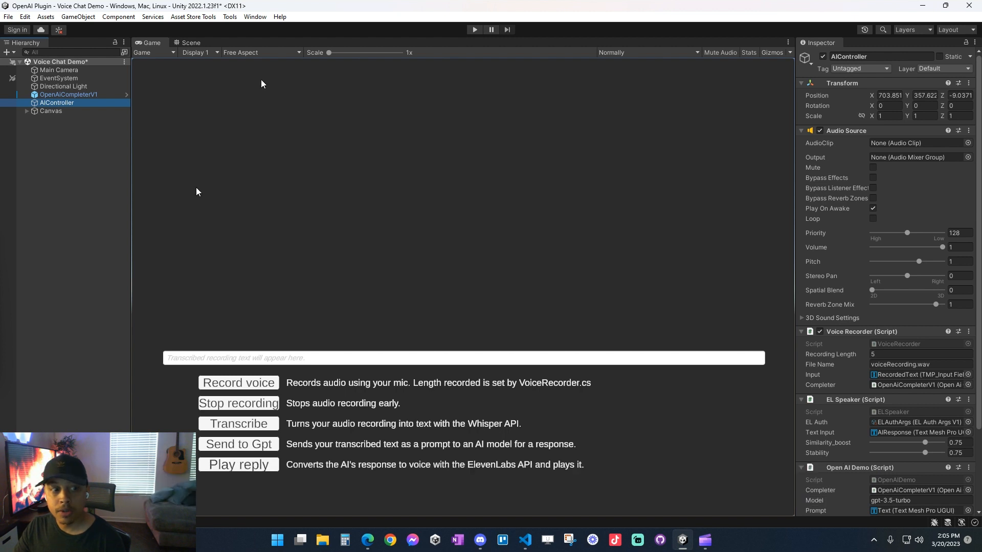
Run the voice chat demo and record a short microphone clip, stopping it early.
left_click(475, 30)
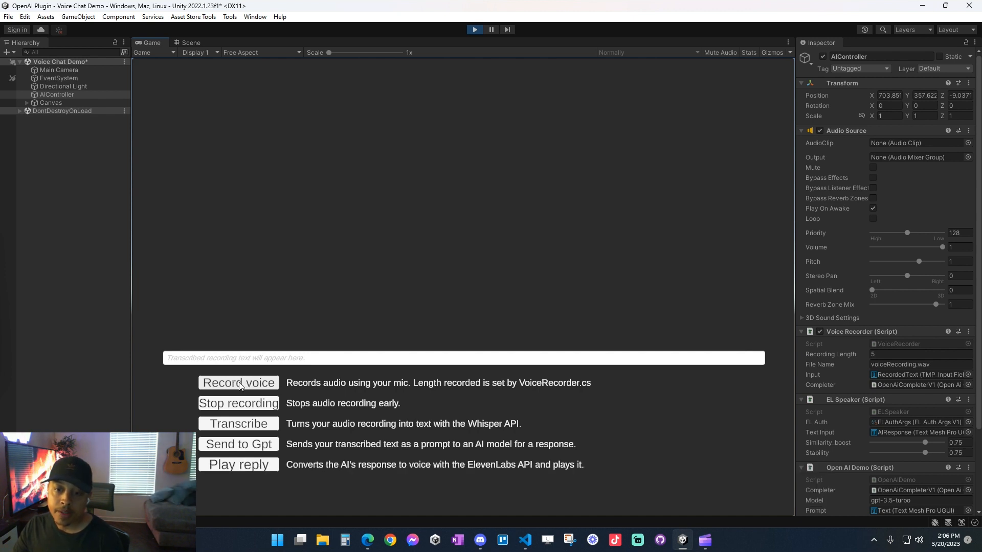
left_click(240, 386)
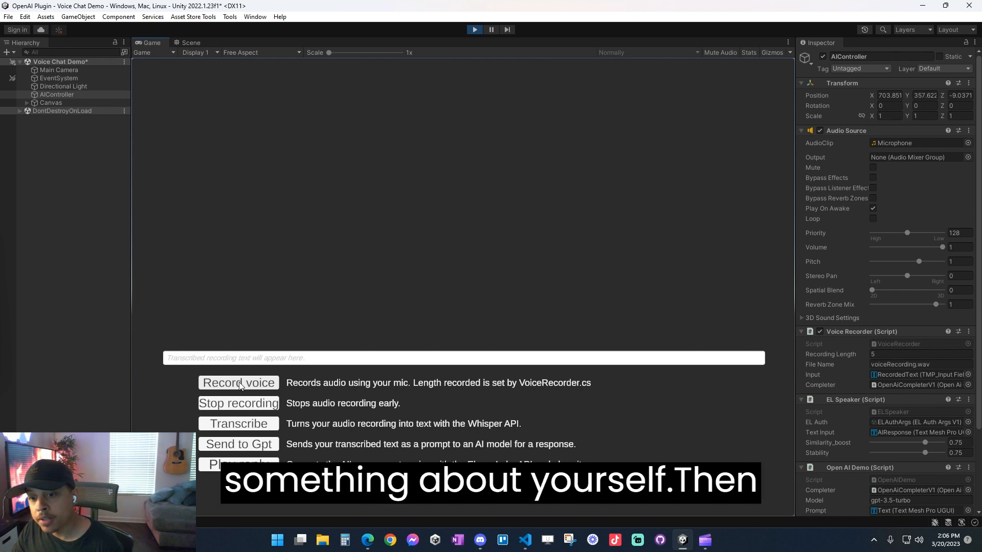
left_click(258, 405)
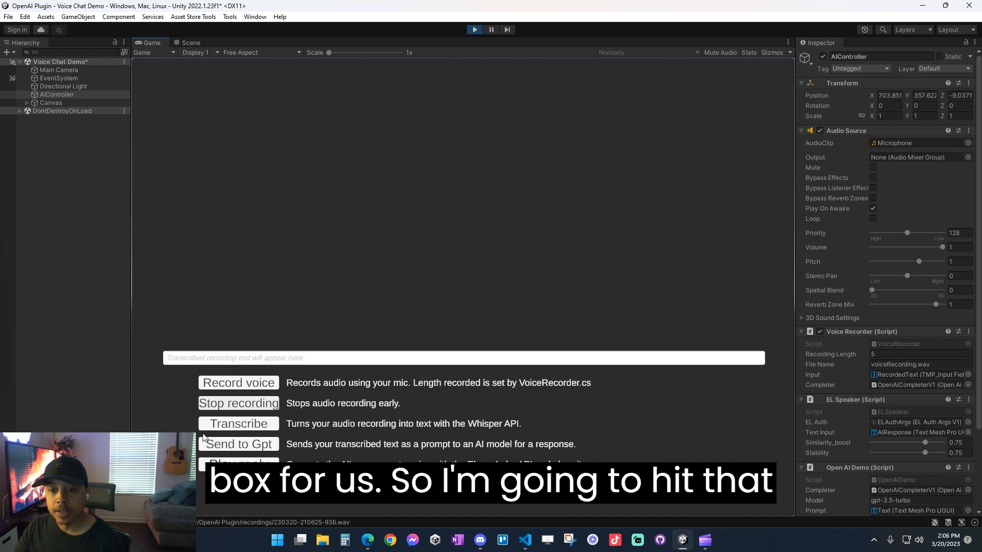
Transcribe the recording into text and send it to GPT for a written reply.
left_click(231, 426)
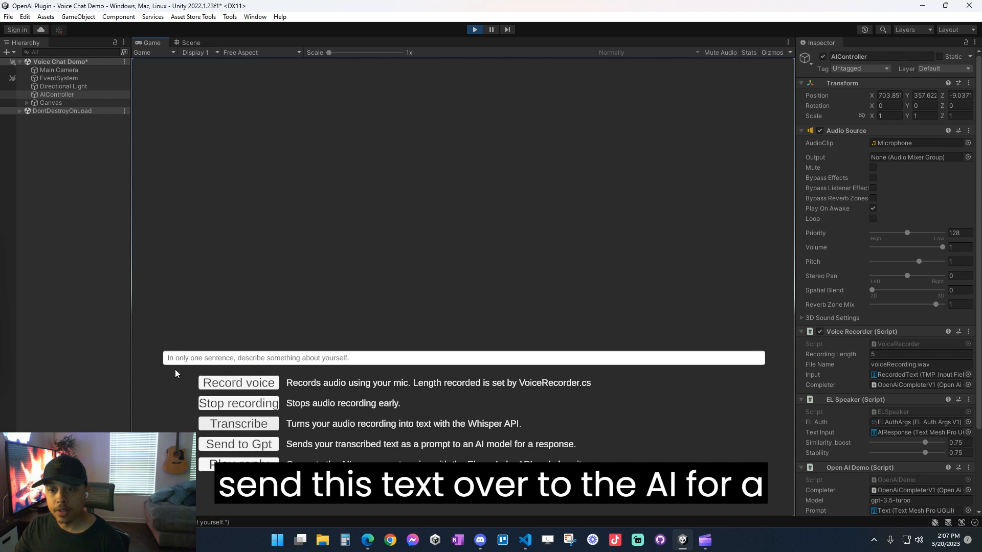
left_click(224, 445)
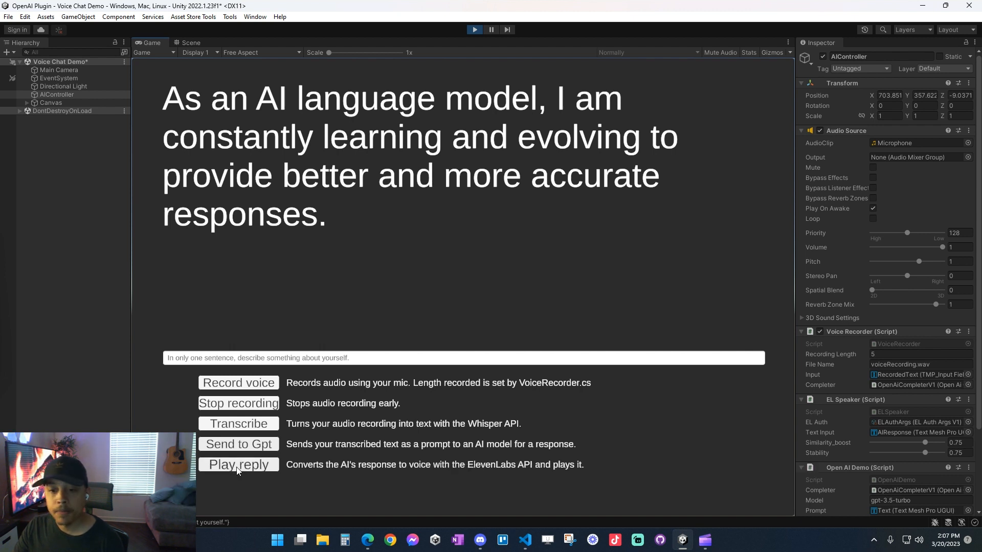
Play the AI's reply as speech, then expand Canvas and select the RecordedText field.
left_click(236, 467)
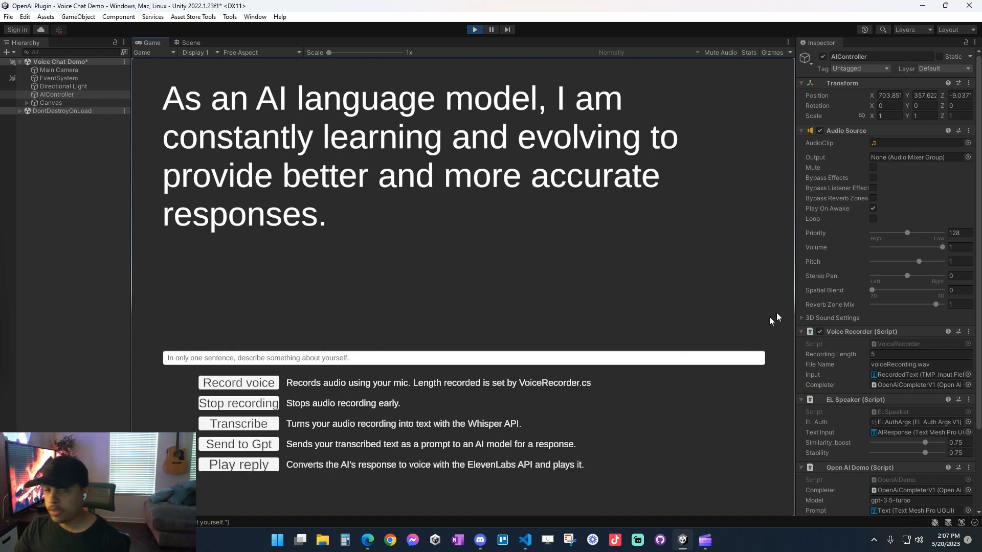
left_click(26, 103)
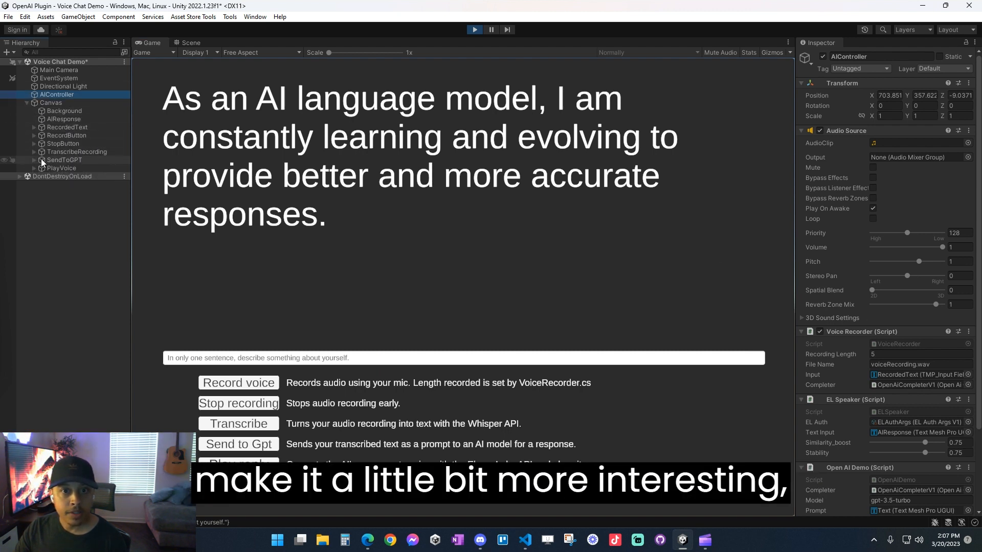
left_click(32, 127)
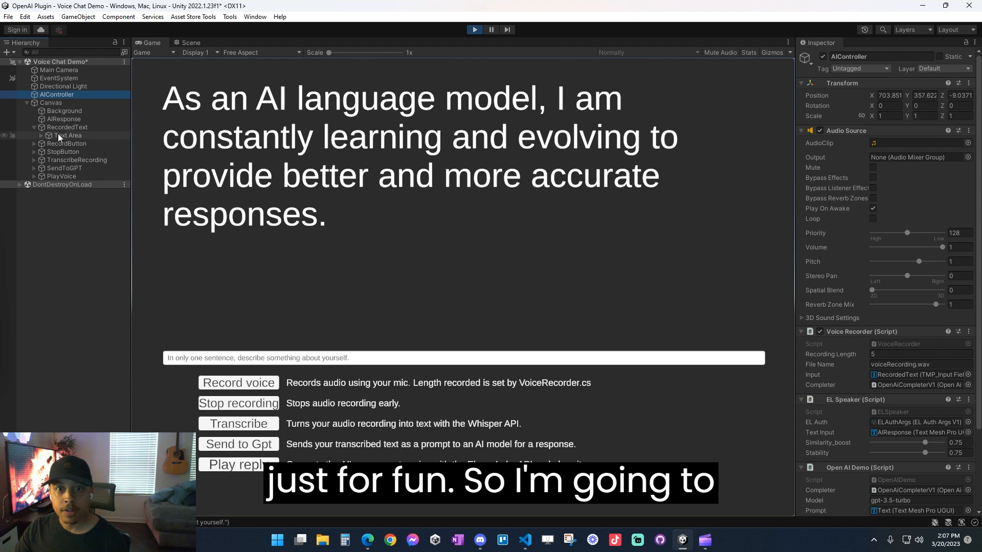
left_click(63, 128)
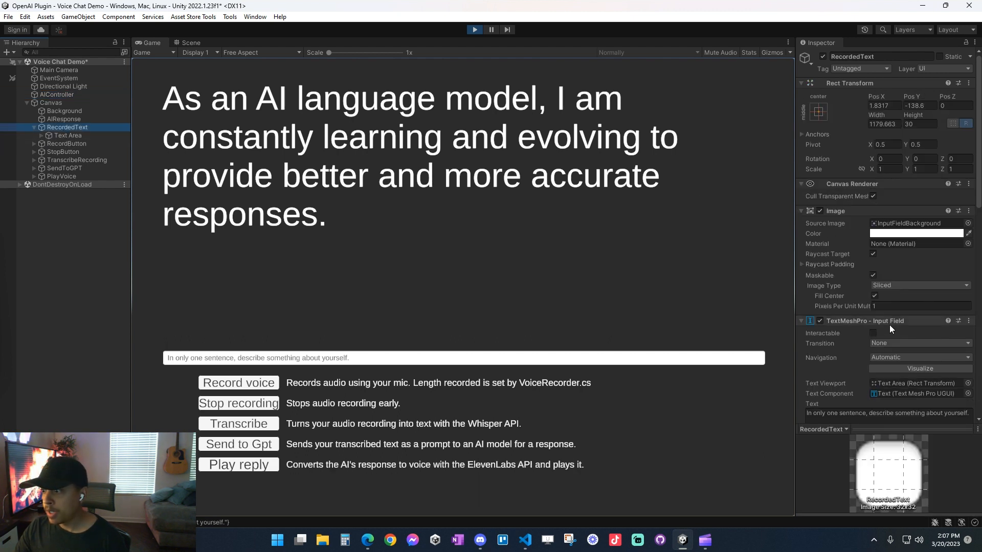
Tick Interactable on the RecordedText input field and focus the prompt text.
left_click(872, 334)
left_click(169, 361)
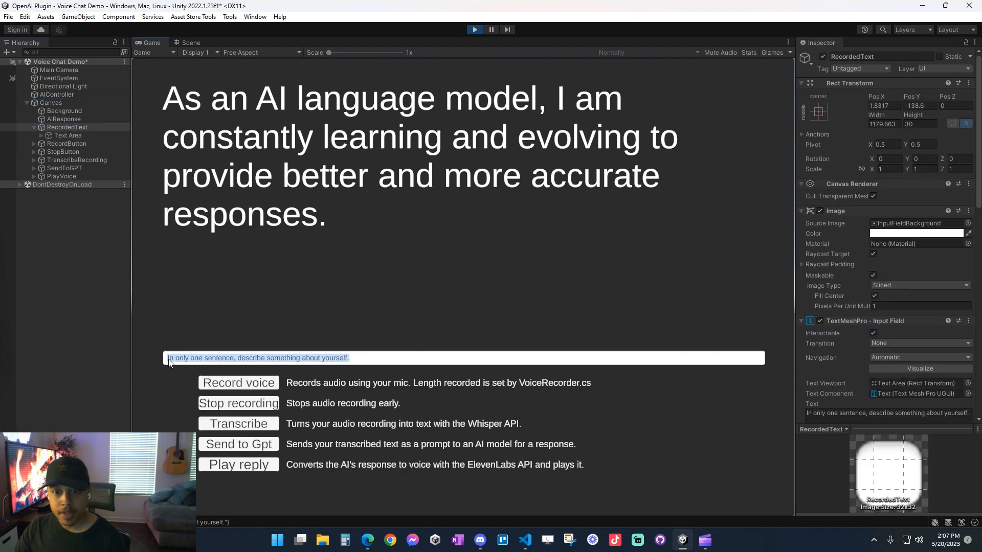
left_click(169, 351)
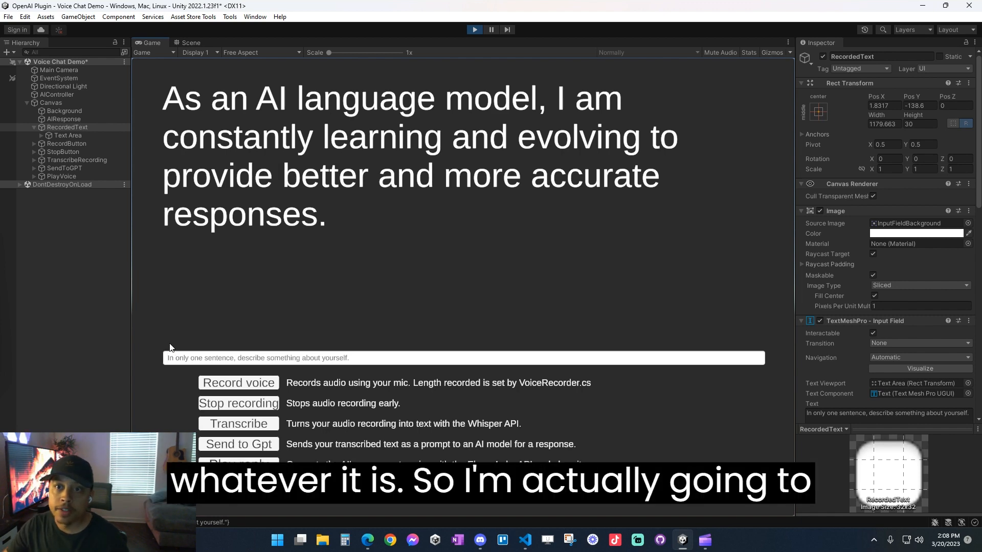
In the prompt generator, set Act as to a medieval peasant woman and generate the instruction prompt.
left_click(255, 17)
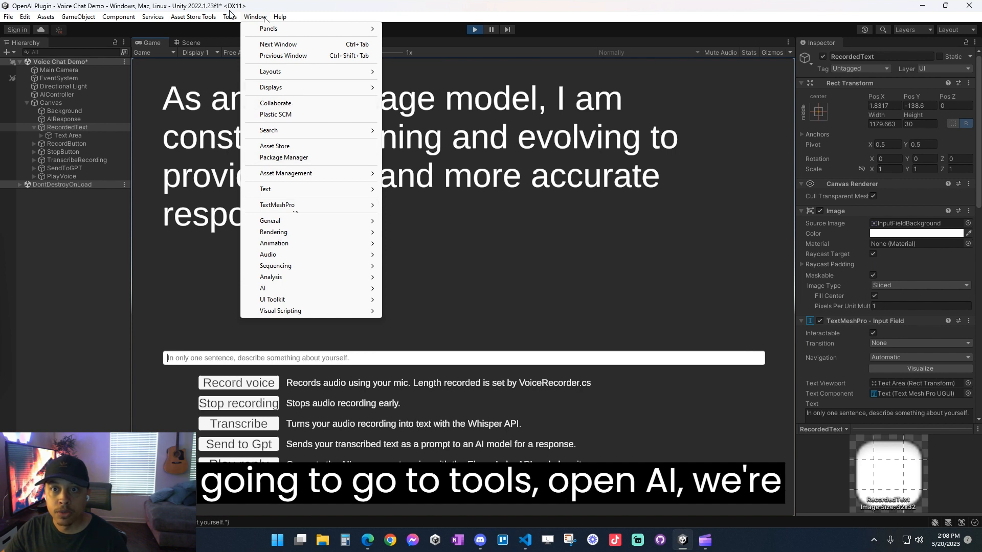
left_click(243, 23)
mouse_move(249, 29)
left_click(330, 51)
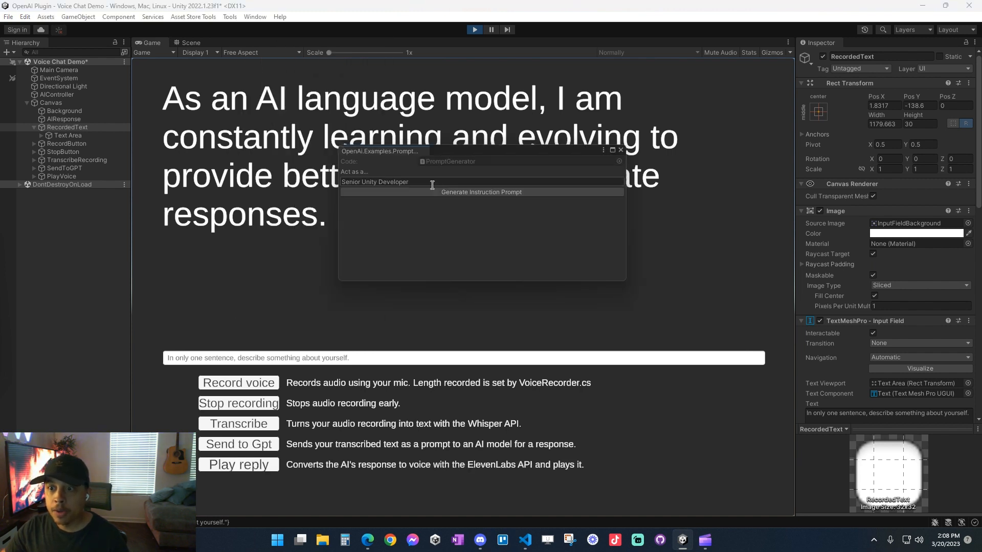
left_click(420, 181)
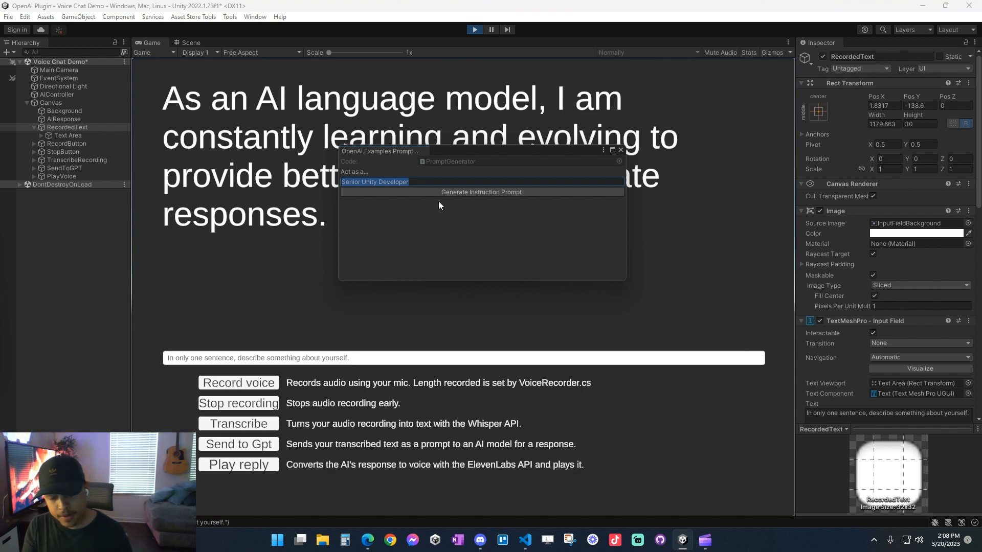
type("med")
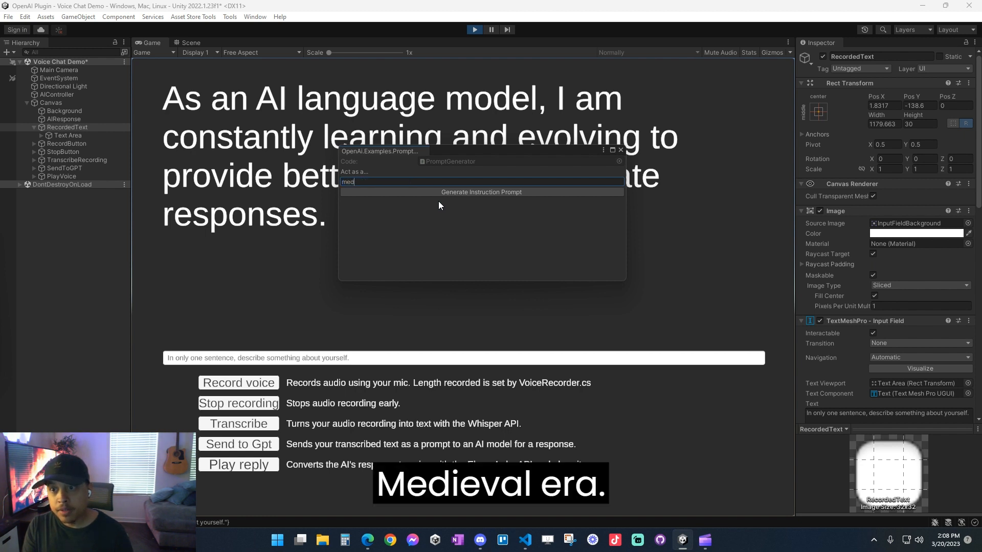
type("evil era peasant woma")
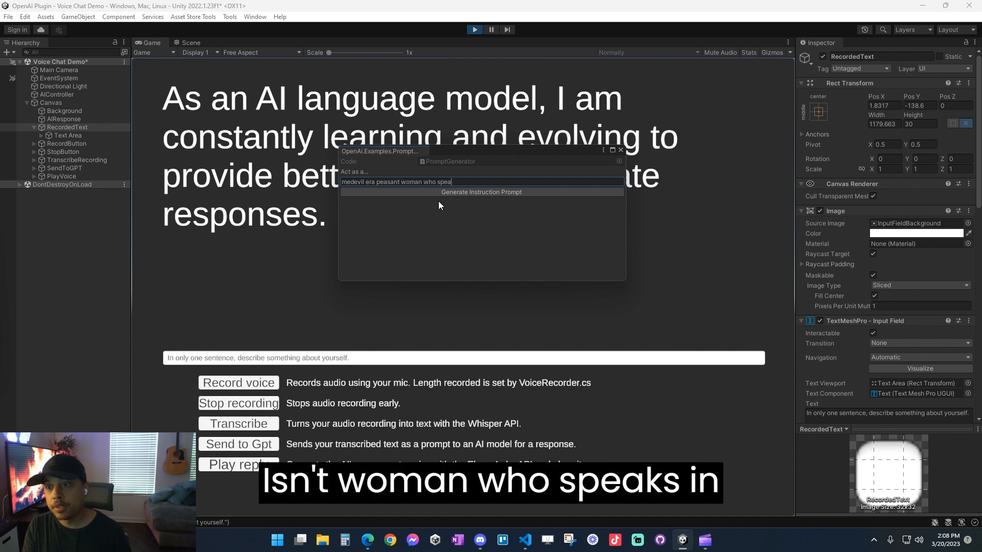
type("n who")
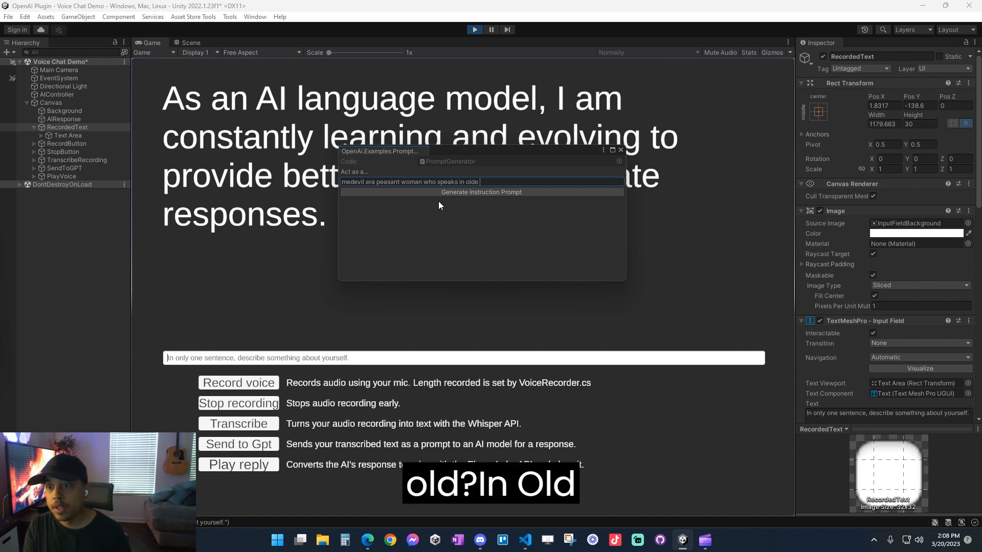
key("BackSpace")
type("an olde")
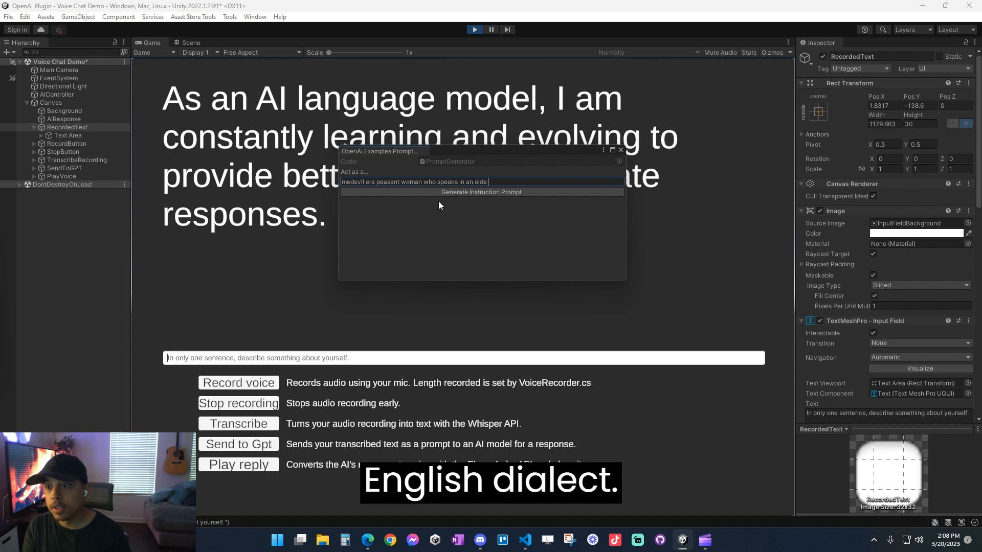
type(" english dialect")
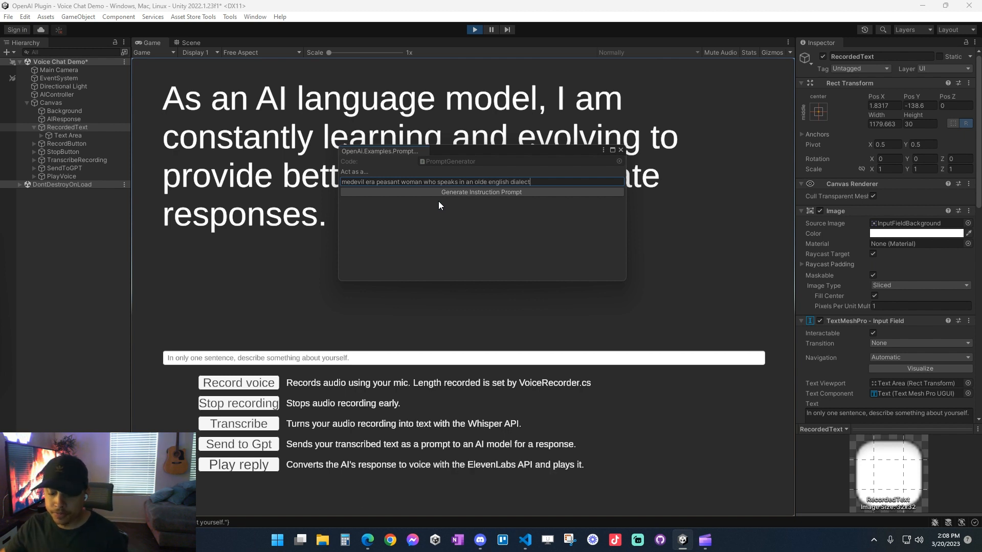
left_click(457, 193)
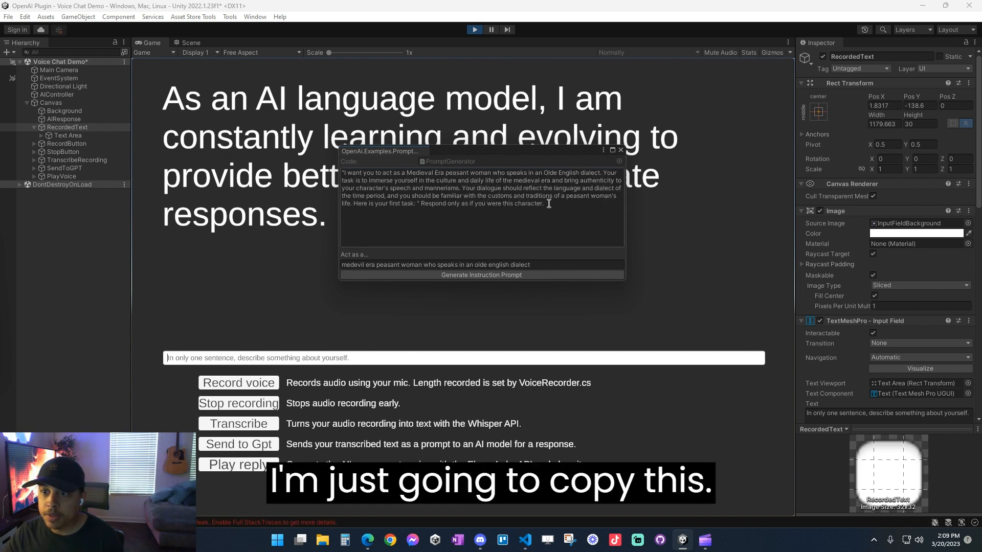
Copy the generated prompt, paste it before the original question and move to its end.
left_click_drag(546, 203, 335, 175)
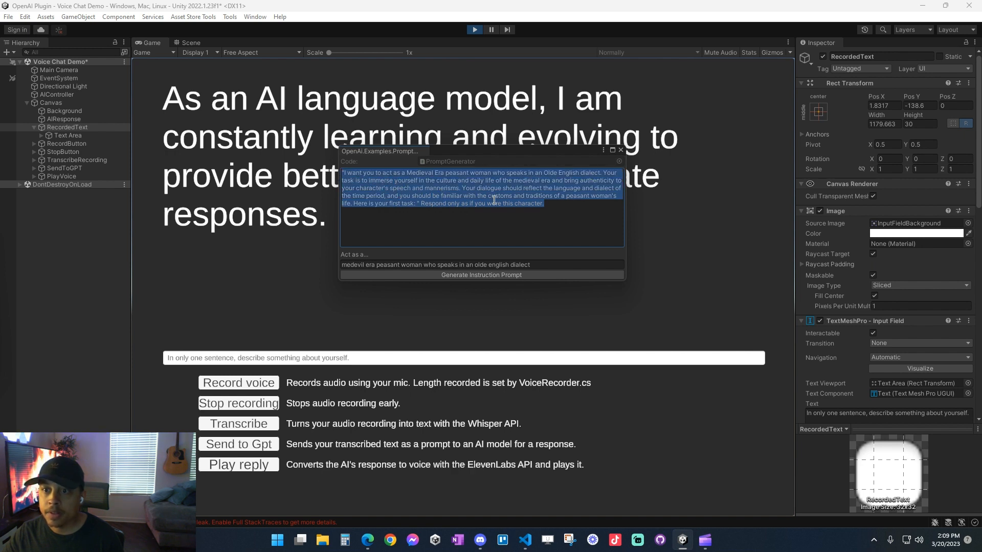
left_click(623, 151)
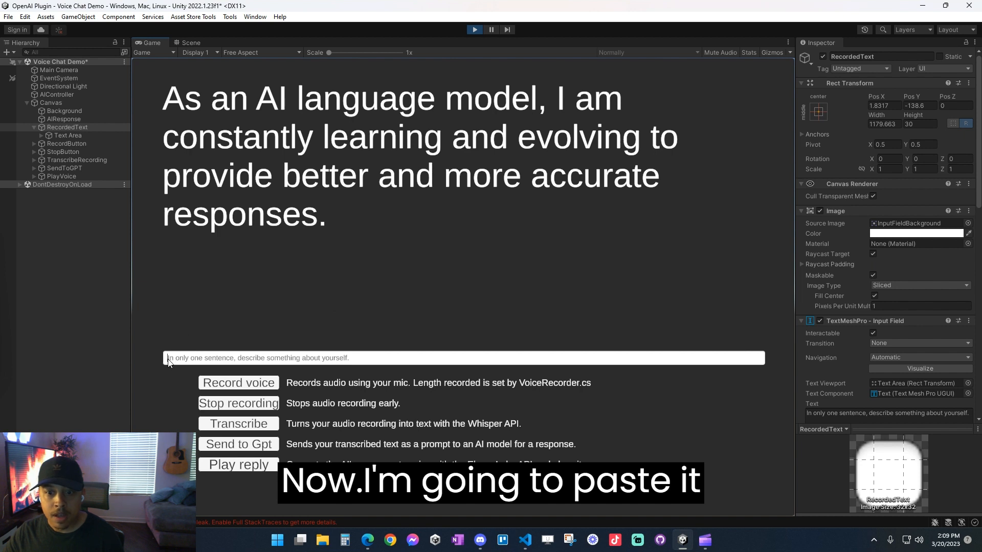
key("ctrl+v")
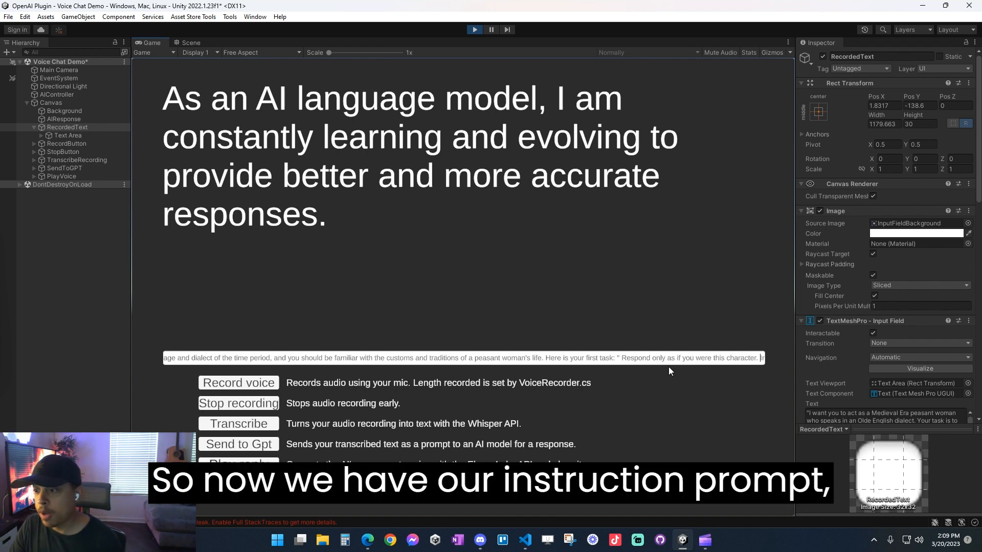
key("Right")
key("Right")
key("Right")
key("Right")
key("Right")
key("Right")
key("Right")
key("Right")
key("Right")
key("Right")
key("Right")
key("Right")
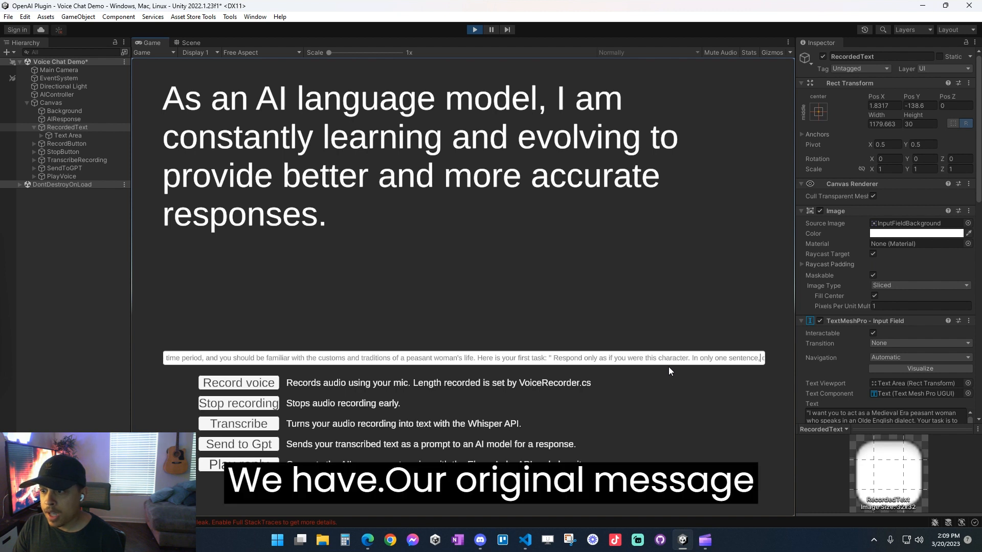
key("Right")
key("Right")
key("Right")
key("Right")
key("Right")
key("Right")
key("Right")
key("Right")
key("Right")
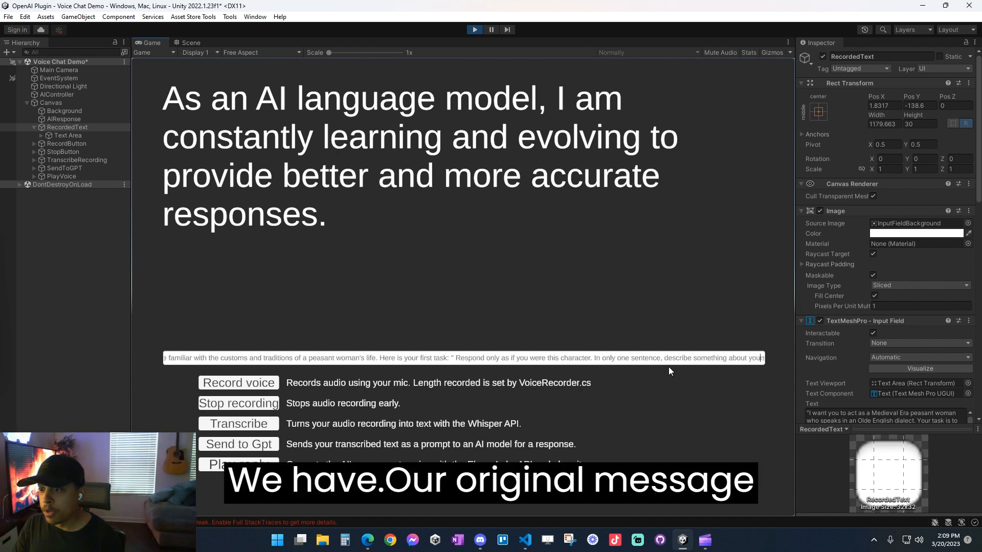
key("Right")
key("Right")
key("Right")
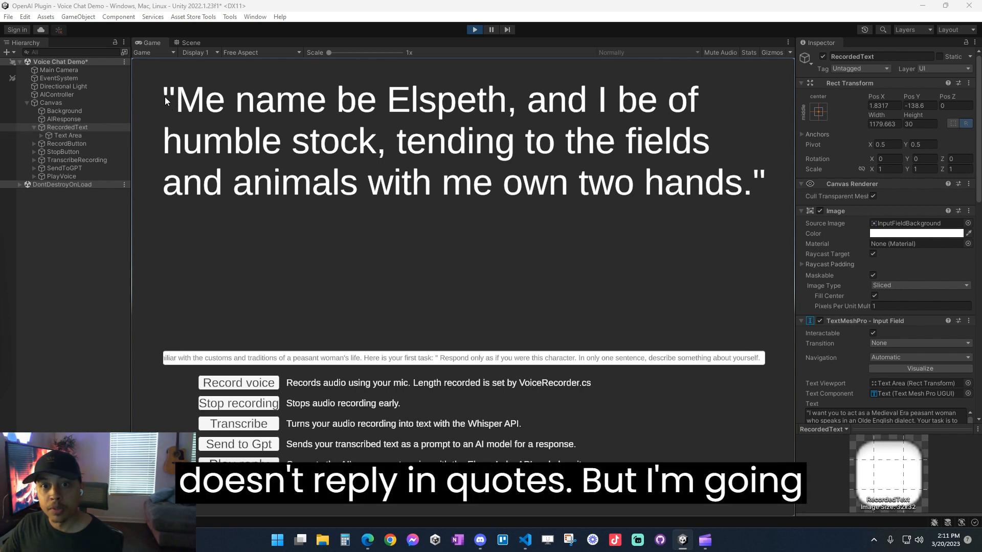
Inspect RecordedText's Text Area, collapse it and select the AIResponse object.
left_click(66, 136)
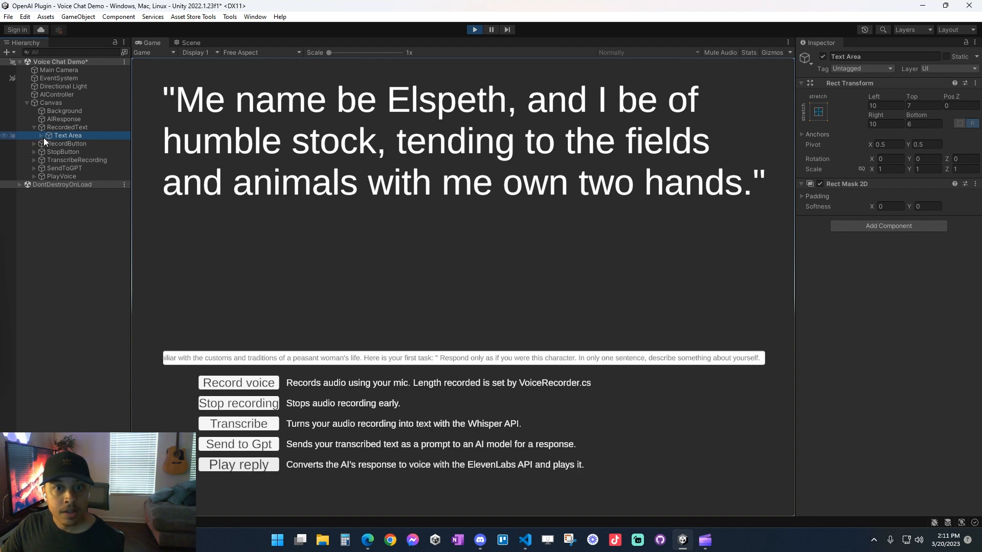
left_click(33, 127)
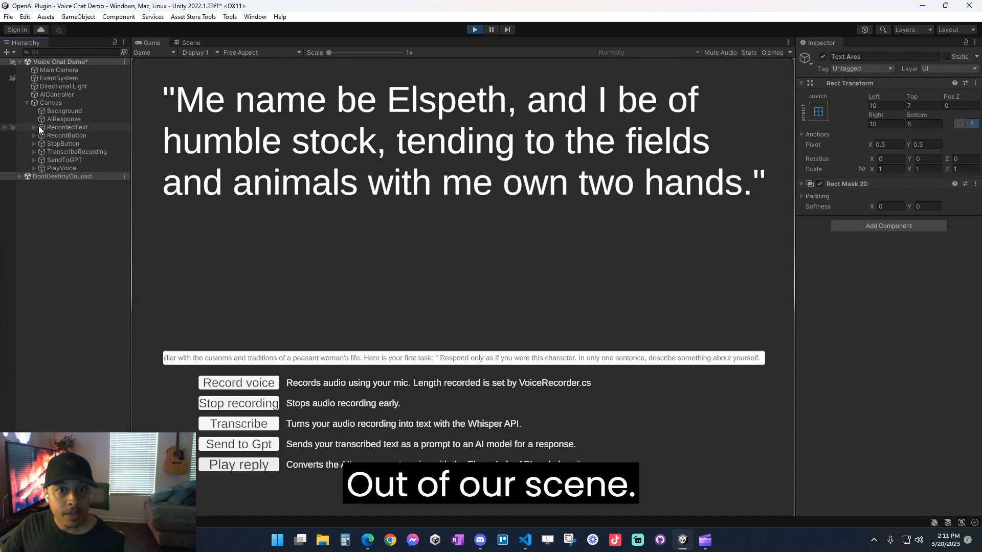
left_click(63, 119)
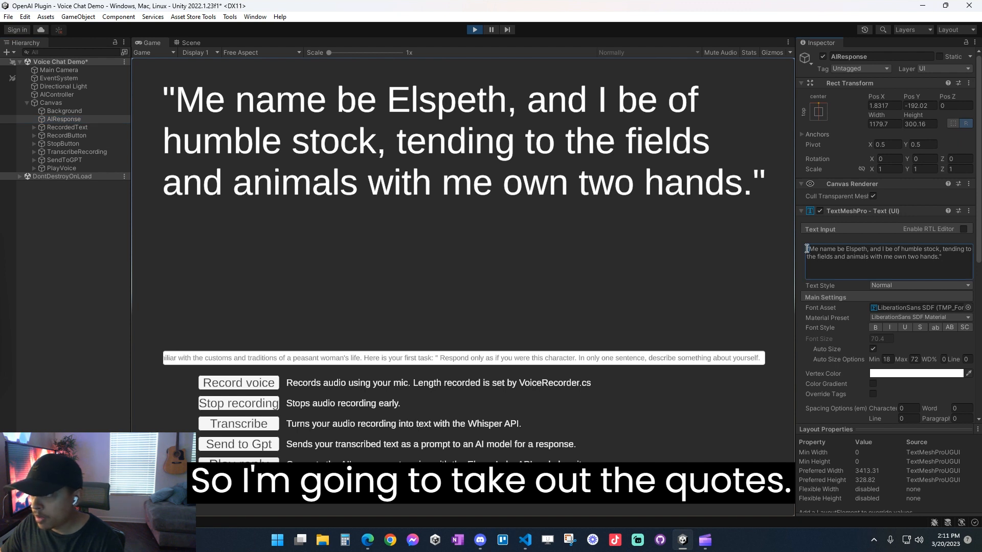
Delete the leading and trailing quotation marks from the peasant reply text.
left_click(806, 249)
key("Delete")
left_click(952, 259)
key("BackSpace")
key("BackSpace")
type(".")
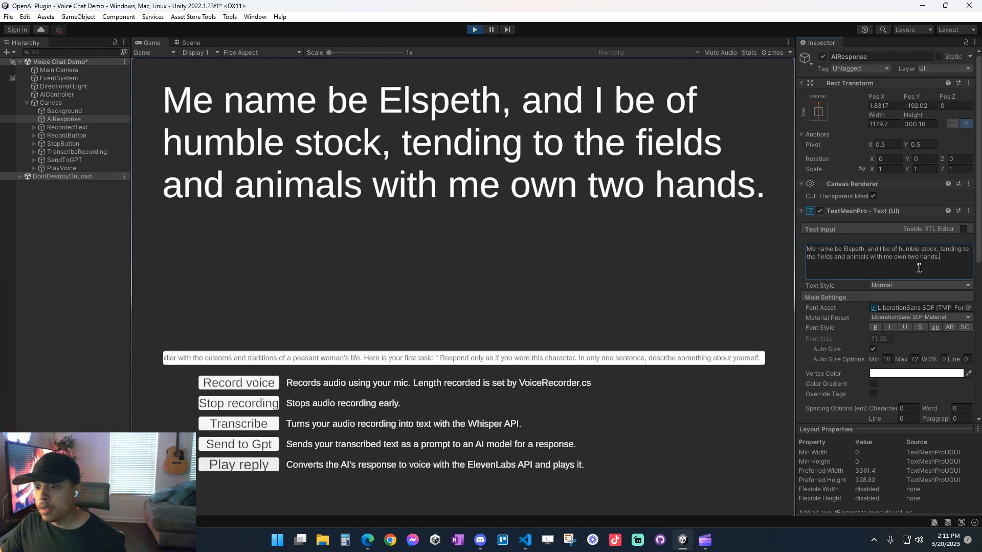
left_click(537, 230)
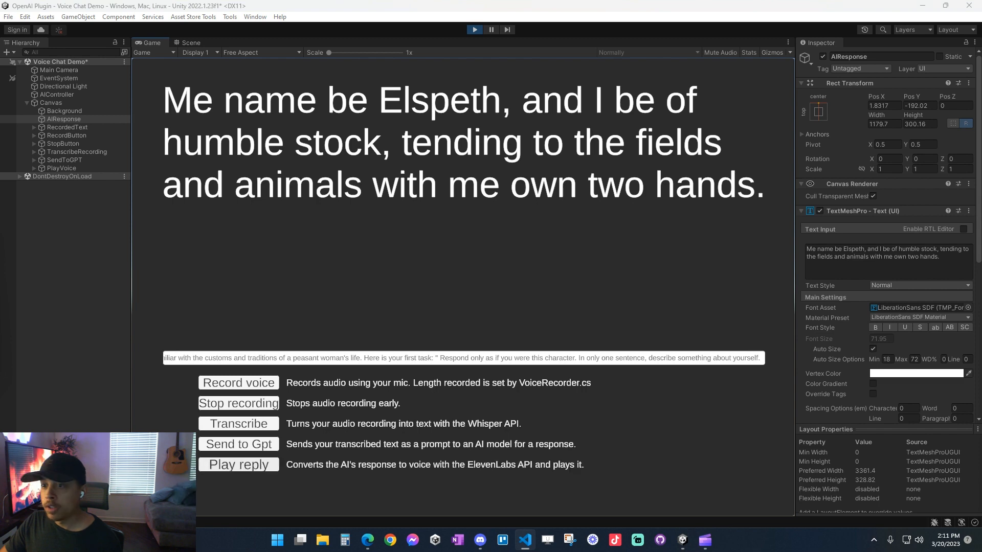
Switch to VoiceRecorder.cs and highlight StartRecording's microphone check and recording start lines.
left_click(524, 540)
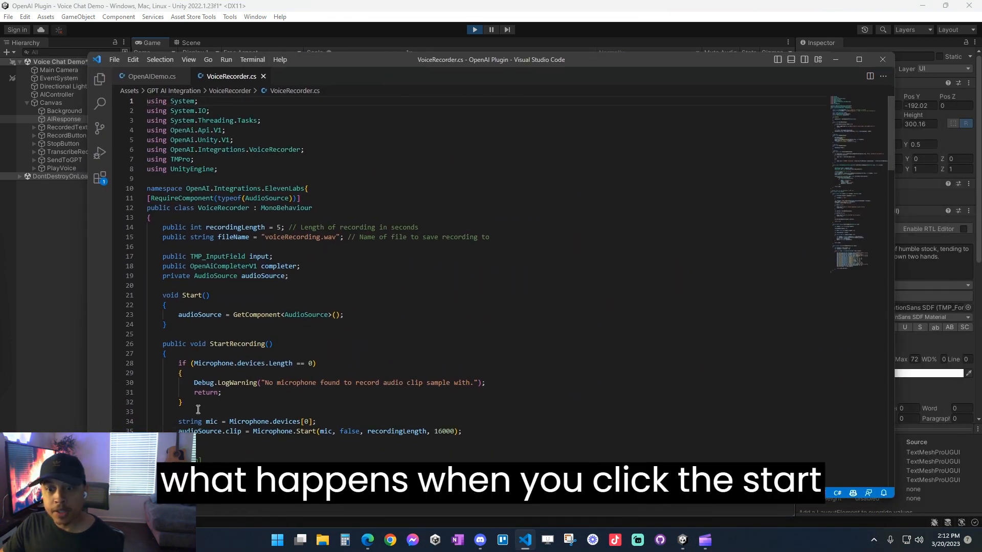
left_click_drag(163, 343, 270, 345)
left_click(335, 365)
scroll(331, 338, "down", 2)
scroll(213, 313, "down", 2)
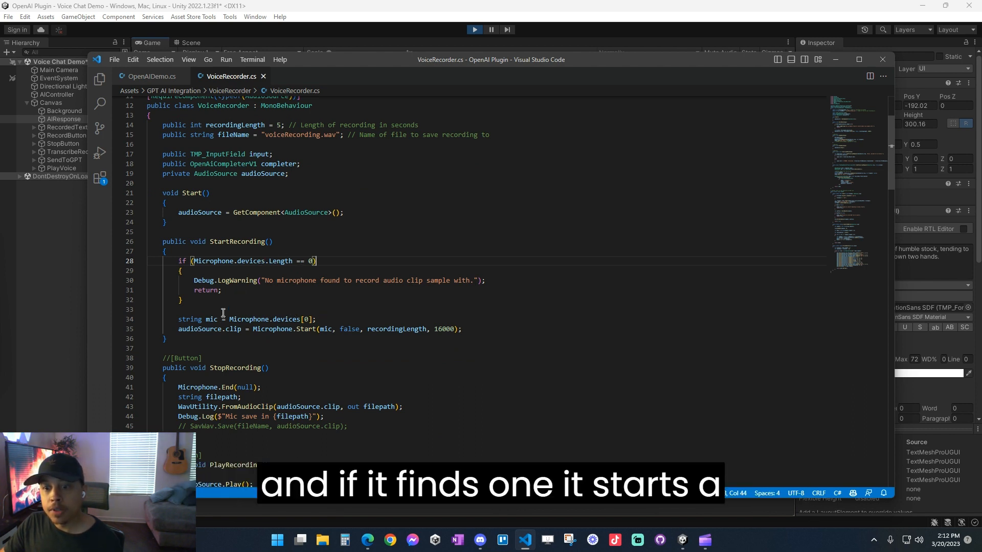
left_click_drag(190, 329, 457, 332)
left_click(458, 337)
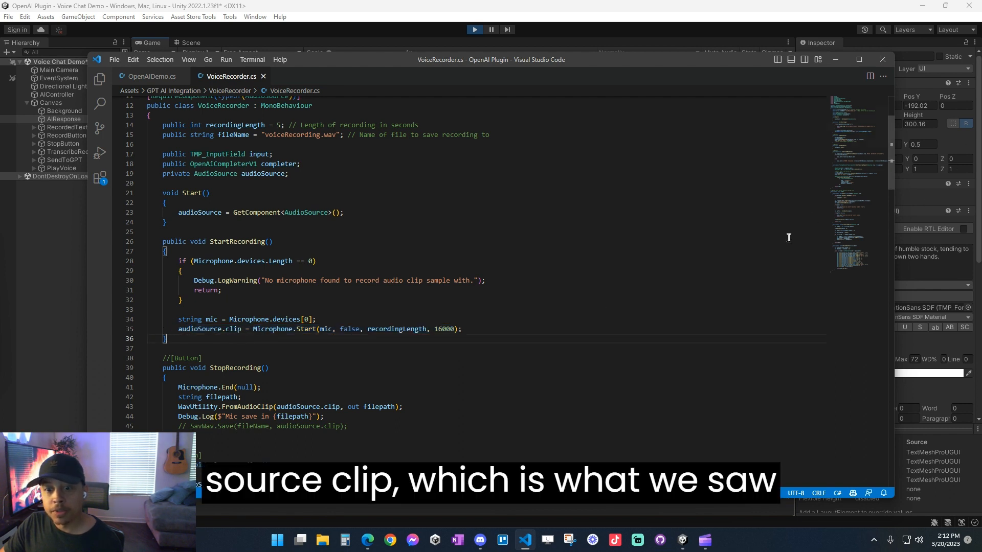
scroll(288, 286, "down", 1)
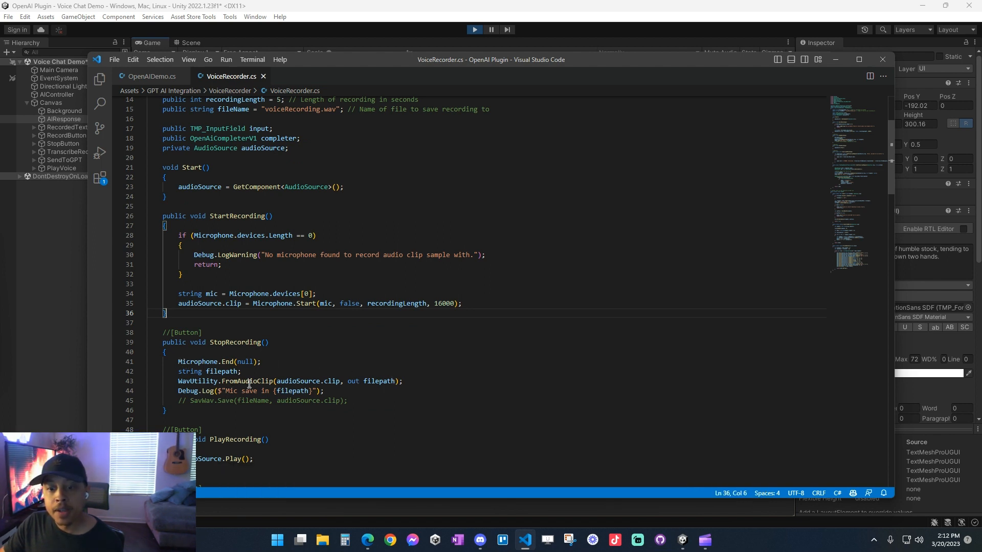
scroll(343, 363, "down", 2)
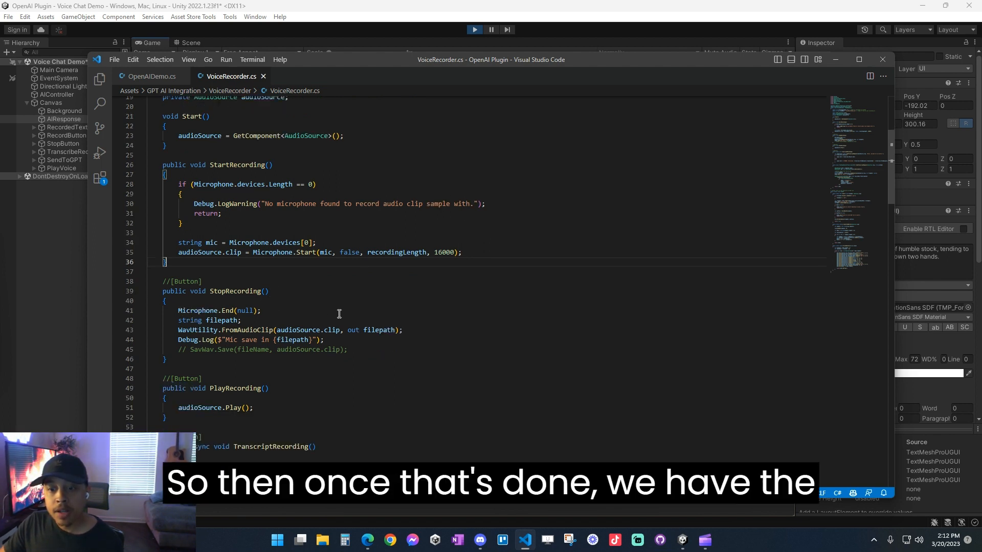
scroll(346, 313, "down", 2)
scroll(358, 252, "down", 3)
scroll(373, 179, "down", 1)
scroll(357, 206, "down", 2)
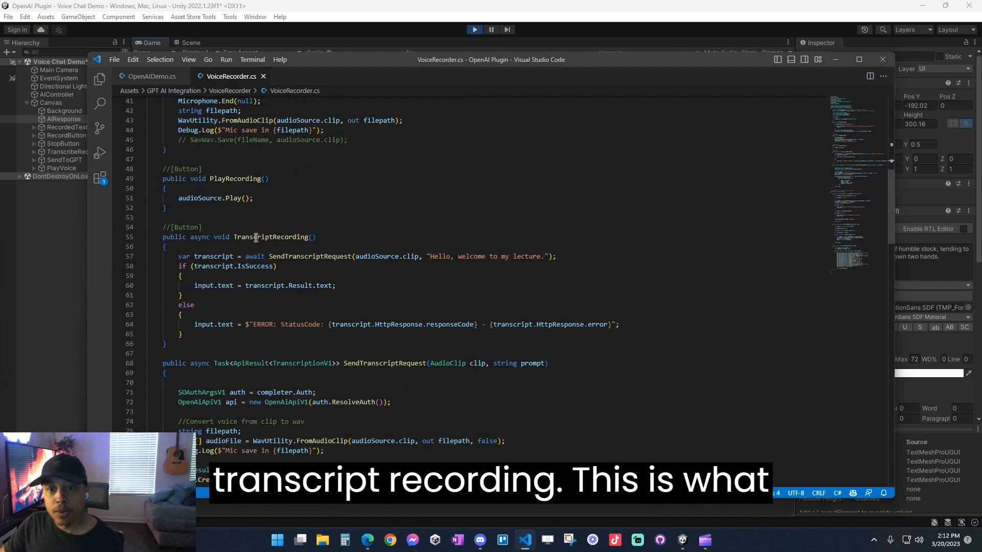
Highlight TranscriptRecording and the awaited SendTranscriptRequest call, marking its uses.
left_click_drag(234, 237, 309, 237)
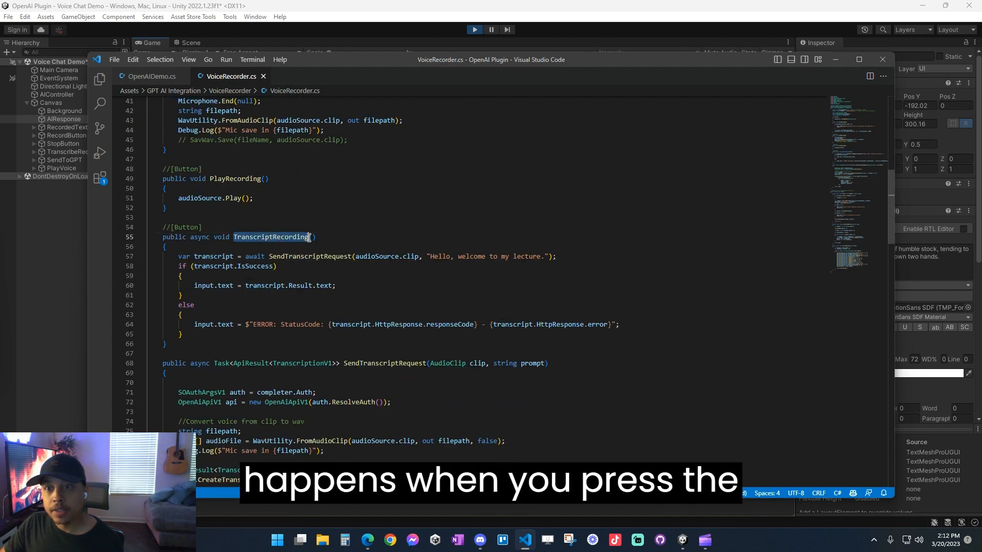
left_click_drag(325, 59, 381, 50)
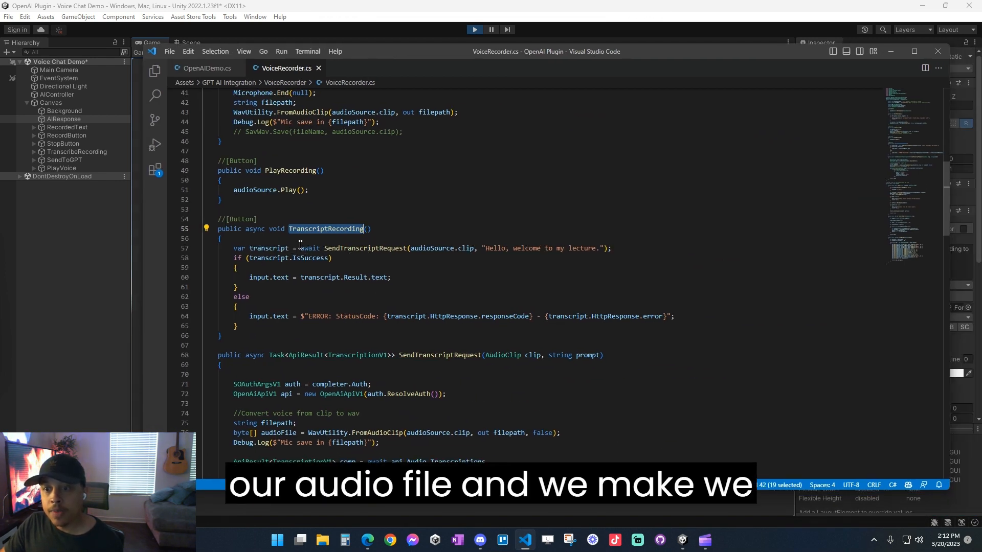
mouse_move(300, 248)
left_mouse_down()
mouse_move(564, 248)
mouse_move(522, 248)
left_mouse_up()
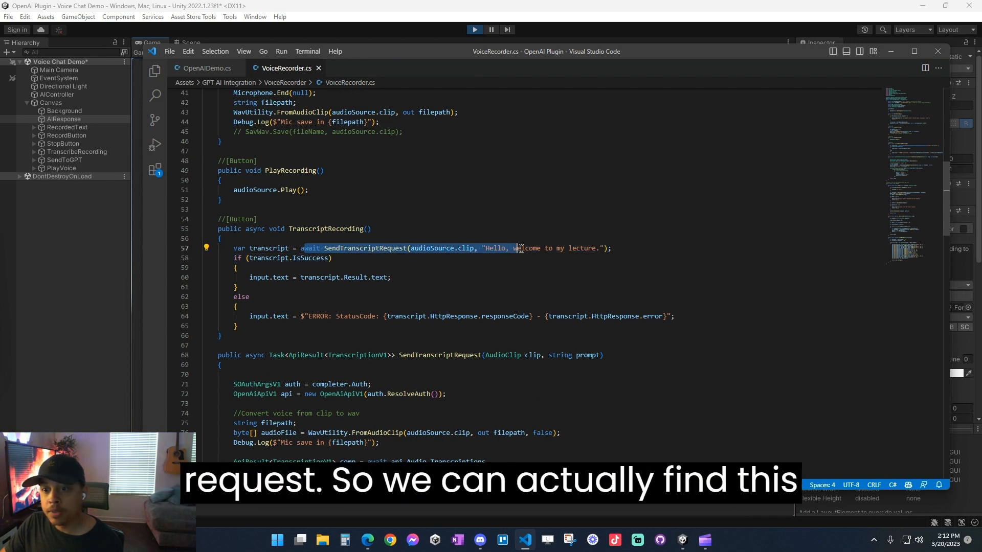
left_click(398, 250)
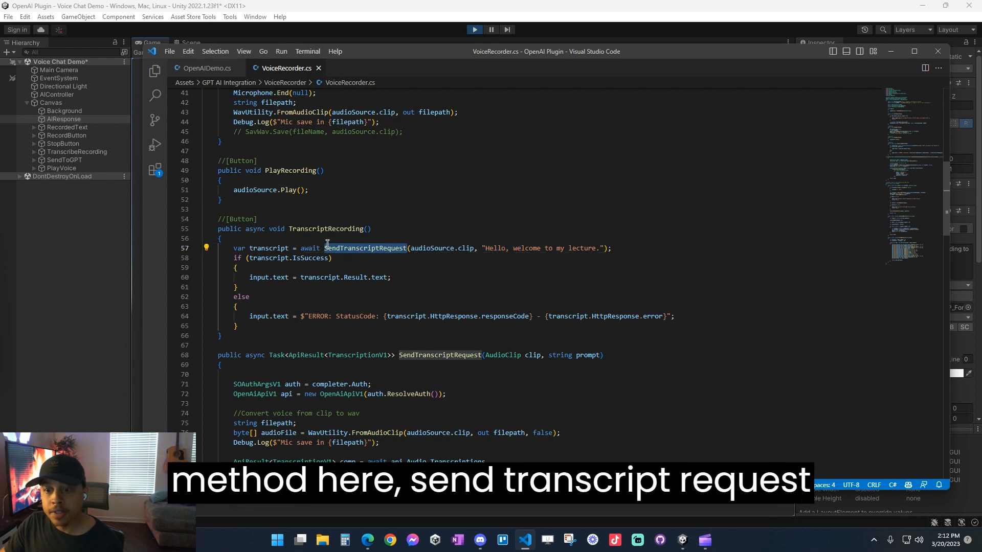
scroll(362, 273, "down", 3)
left_click_drag(399, 275, 485, 276)
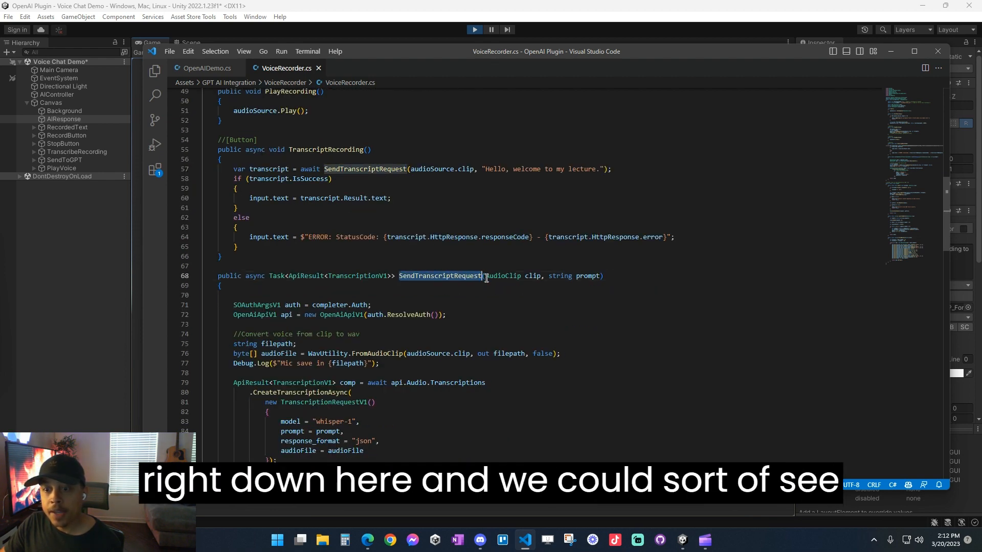
scroll(367, 291, "down", 2)
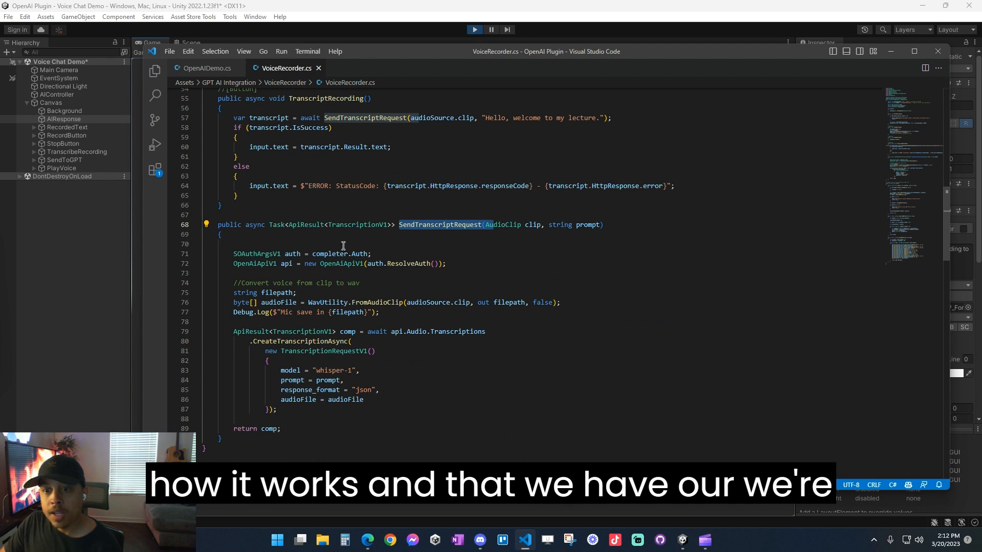
left_click_drag(233, 254, 446, 263)
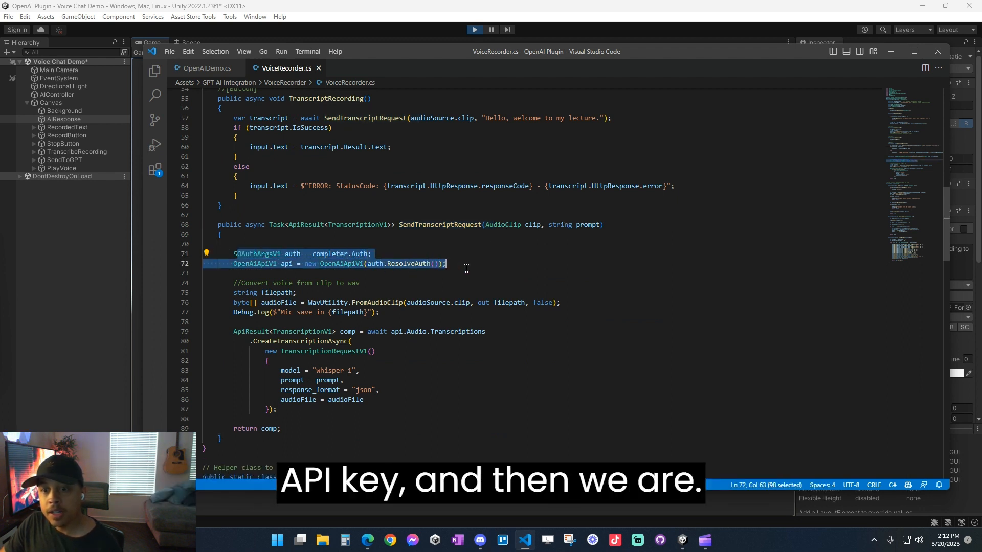
left_click(330, 302)
scroll(256, 277, "down", 1)
left_click(233, 277)
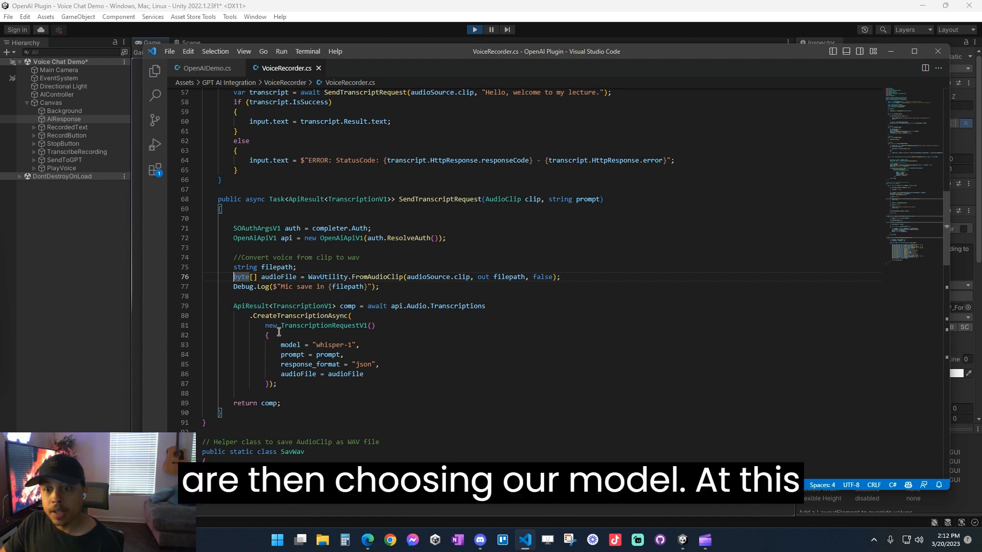
left_click_drag(278, 345, 358, 345)
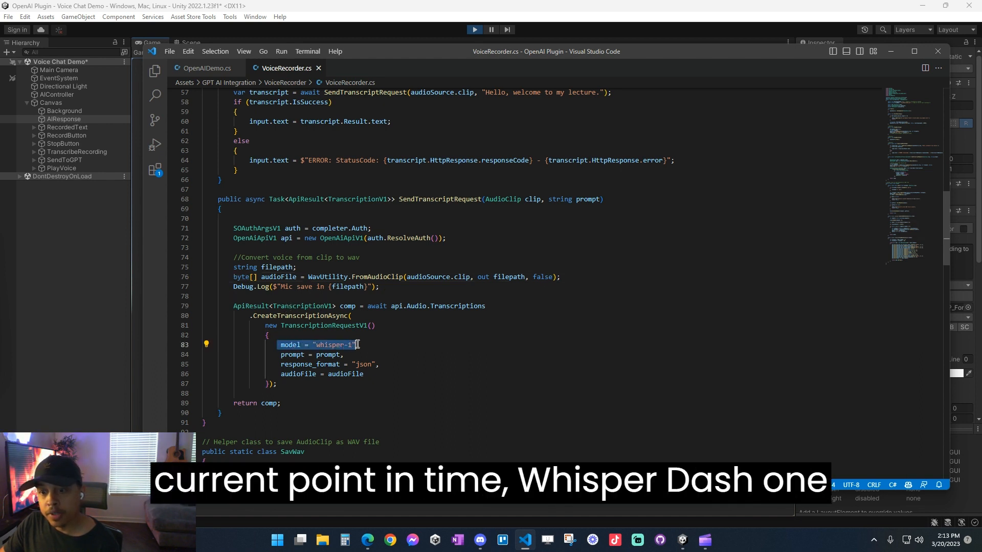
left_click(358, 344)
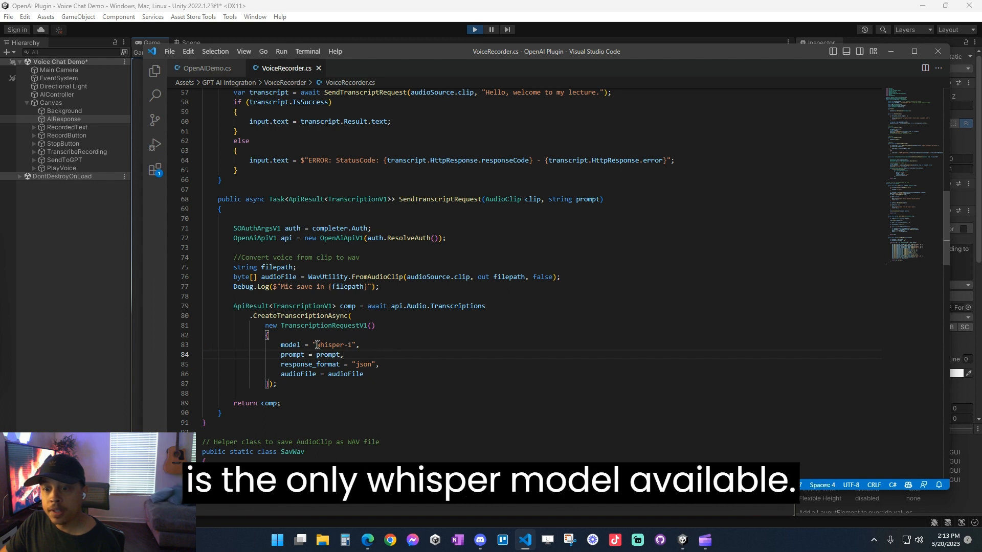
left_click_drag(316, 345, 354, 345)
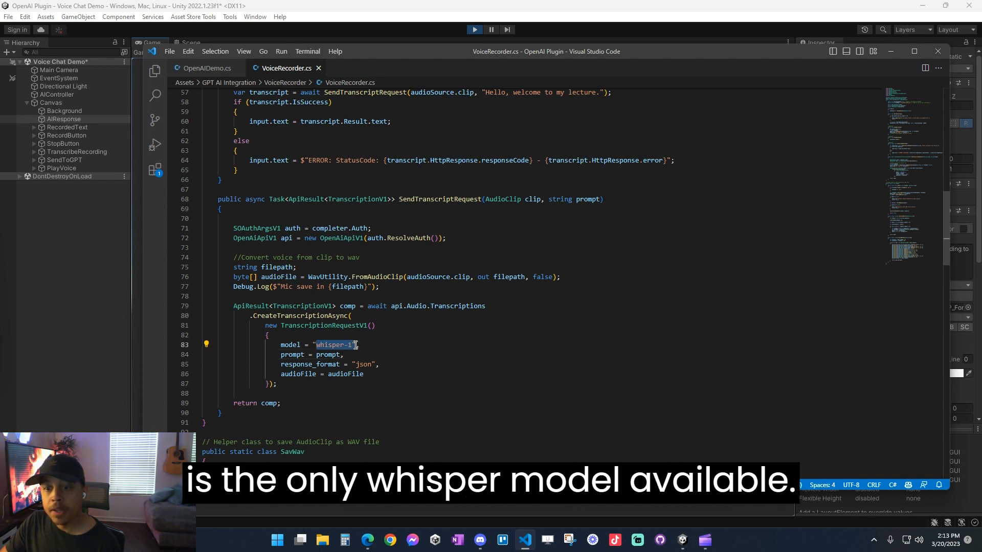
scroll(356, 345, "down", 1)
left_click(341, 331)
left_click_drag(279, 333, 343, 332)
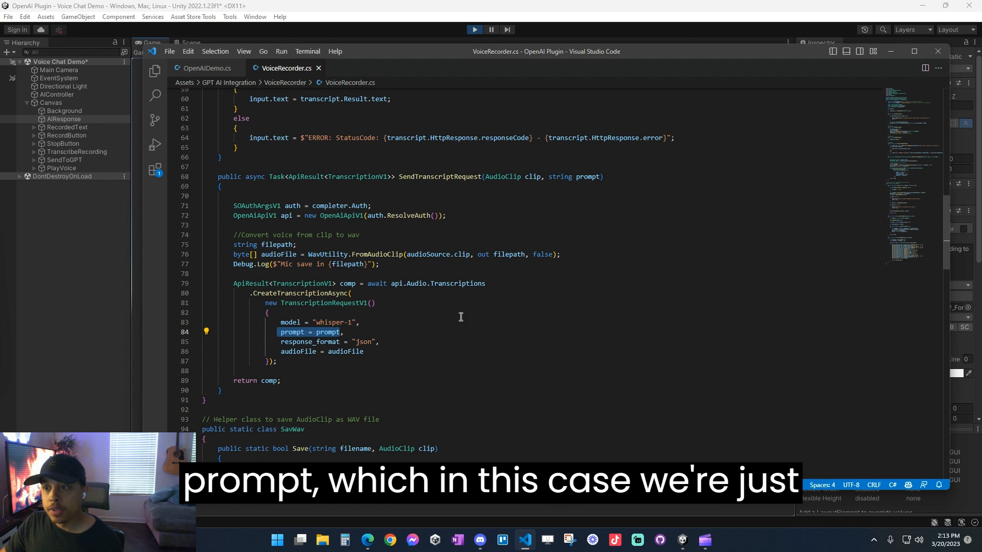
scroll(462, 317, "up", 4)
left_click_drag(485, 180, 599, 181)
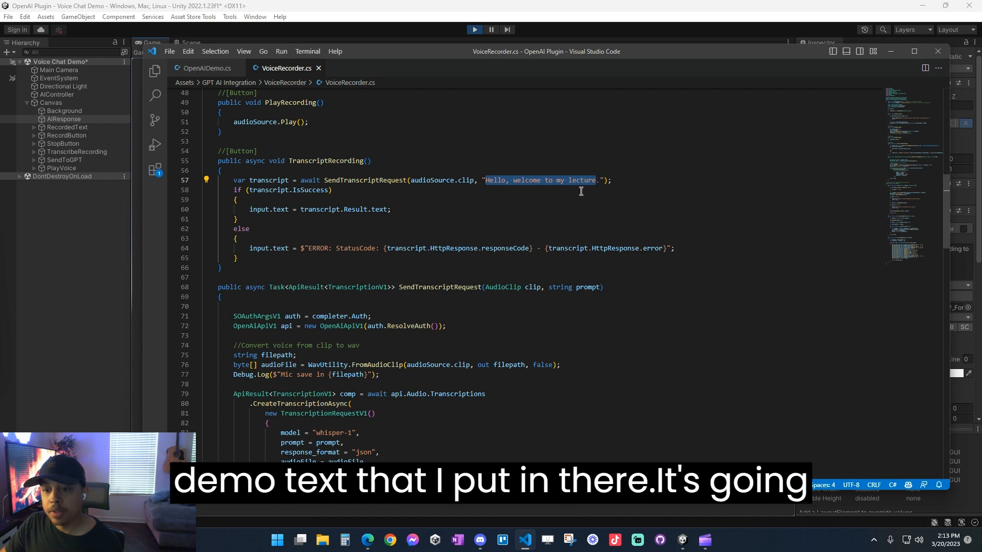
scroll(555, 195, "down", 2)
left_click(300, 410)
left_click_drag(281, 401, 383, 401)
left_click_drag(281, 411, 365, 411)
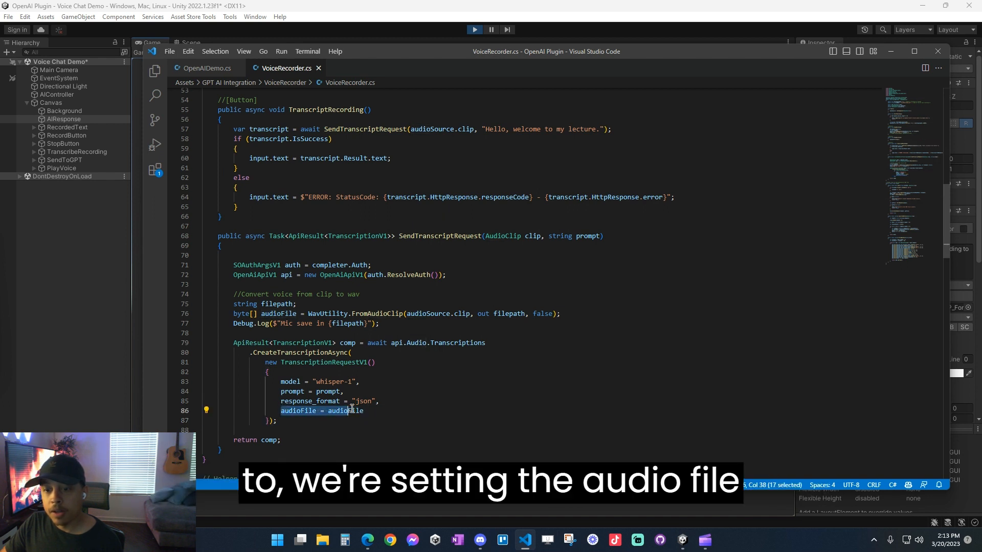
left_click(337, 421)
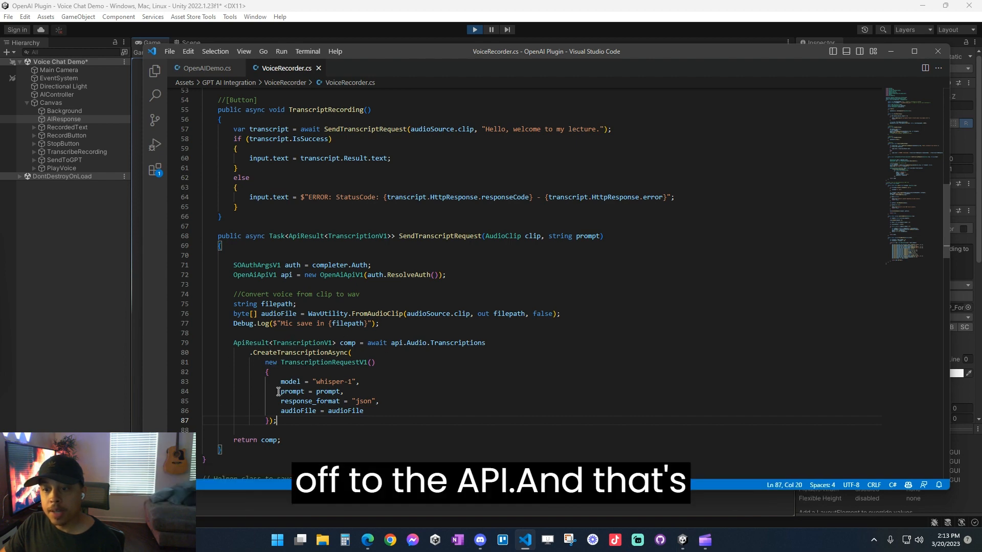
scroll(404, 374, "up", 5)
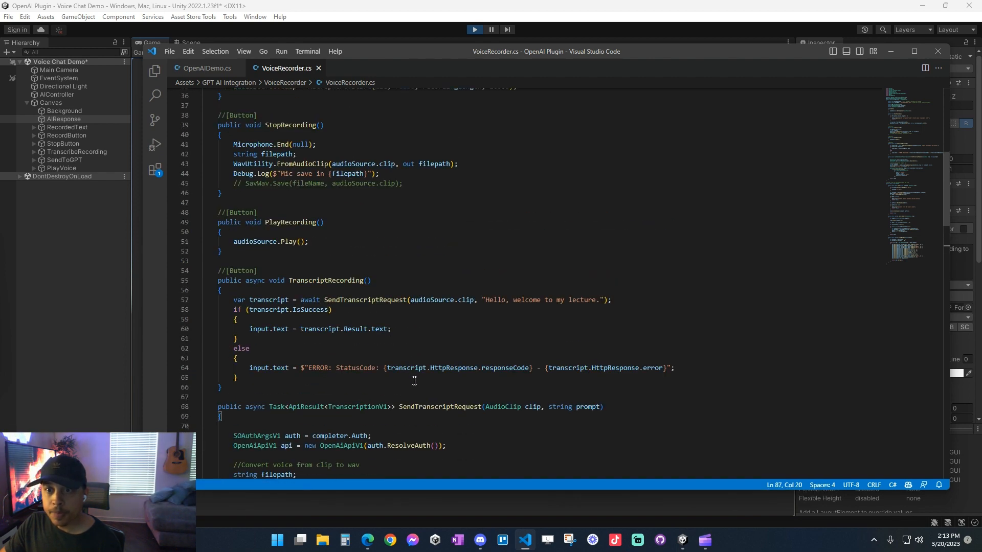
scroll(414, 379, "up", 5)
scroll(445, 280, "down", 7)
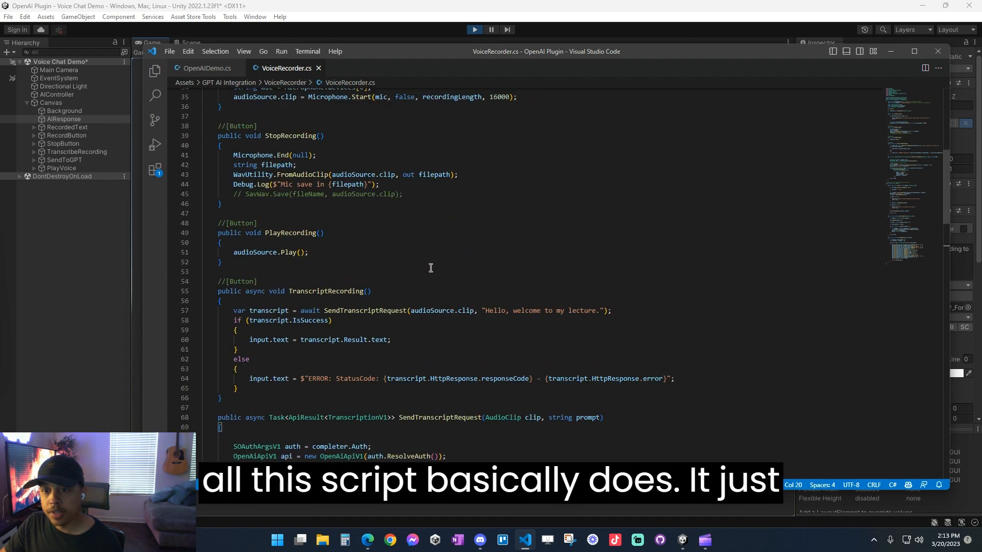
scroll(376, 260, "up", 9)
scroll(330, 204, "down", 4)
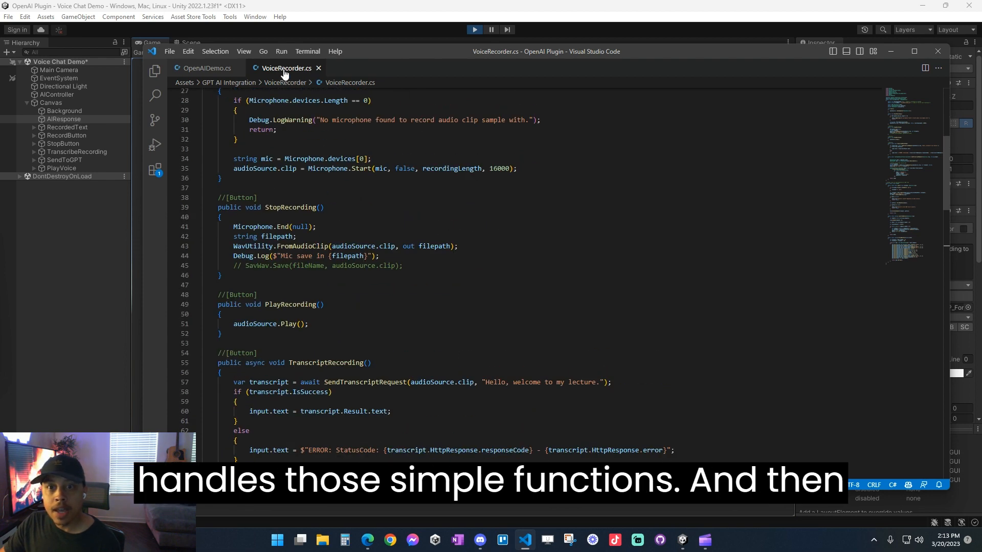
Review OpenAIDemo.cs's completer field and its default gpt-3.5-turbo model.
left_click(208, 68)
scroll(435, 253, "up", 10)
scroll(418, 231, "up", 3)
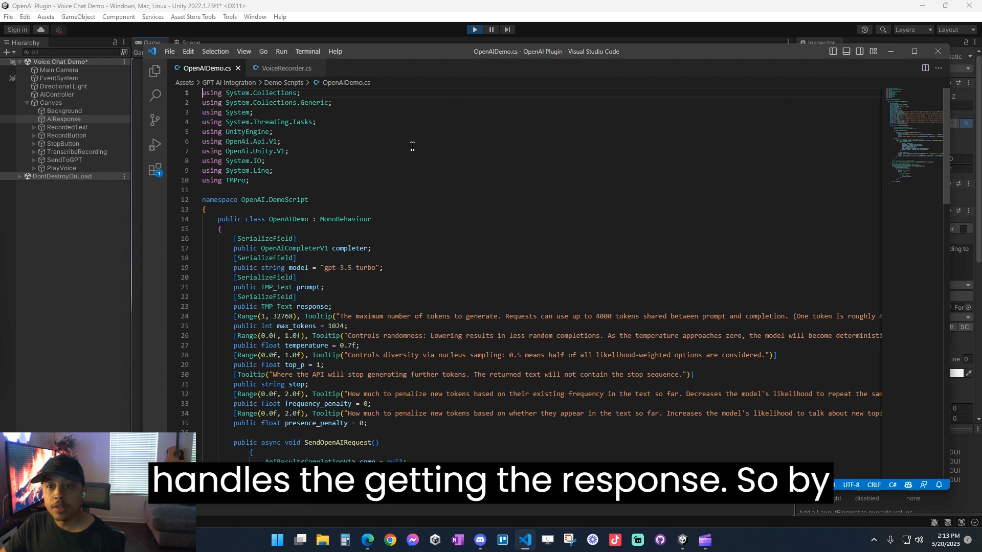
scroll(407, 154, "down", 2)
scroll(330, 195, "down", 1)
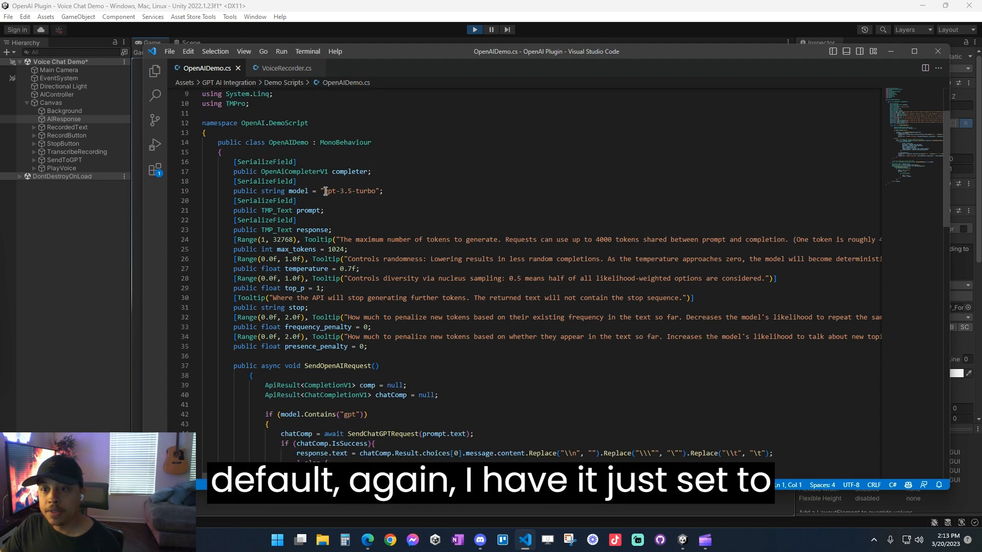
left_click_drag(324, 191, 378, 192)
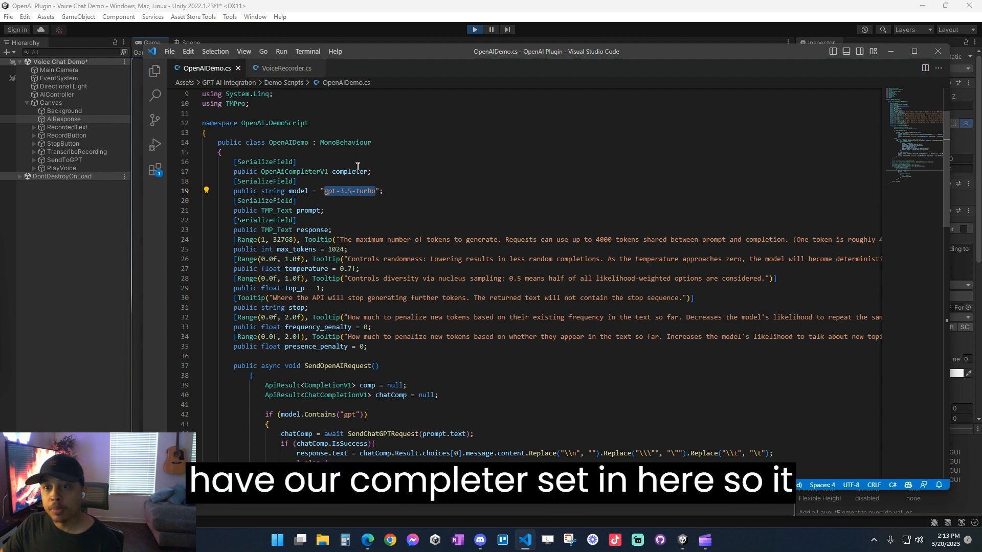
left_click_drag(369, 172, 332, 172)
left_click(447, 184)
scroll(371, 192, "down", 3)
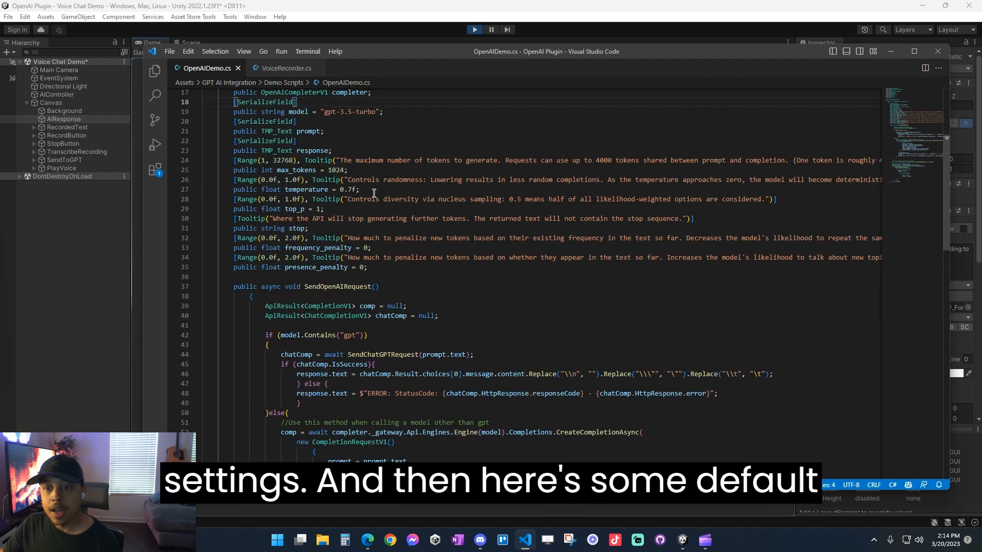
Review the penalty settings, temperature value and max tokens tooltip description.
left_click_drag(369, 267, 431, 259)
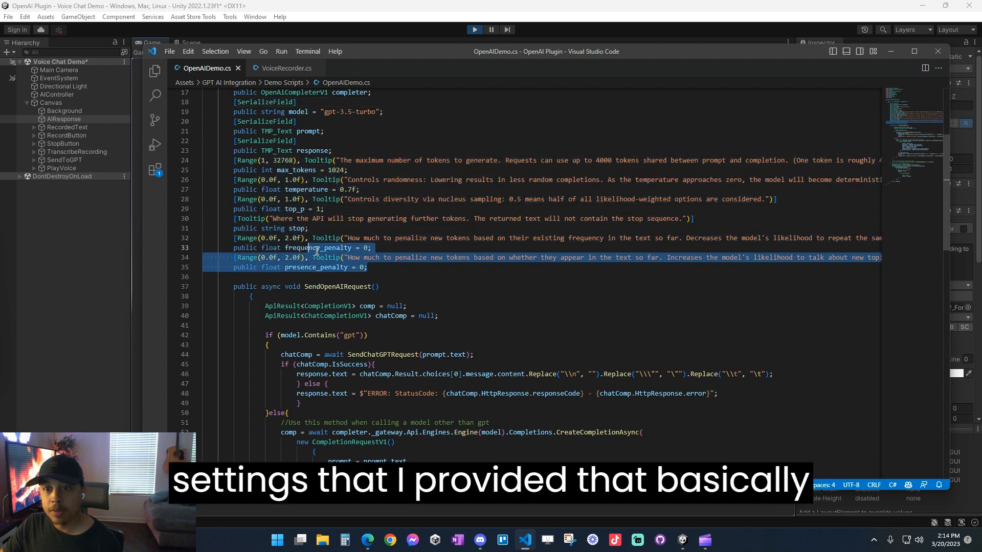
left_click(432, 261)
left_click(416, 188)
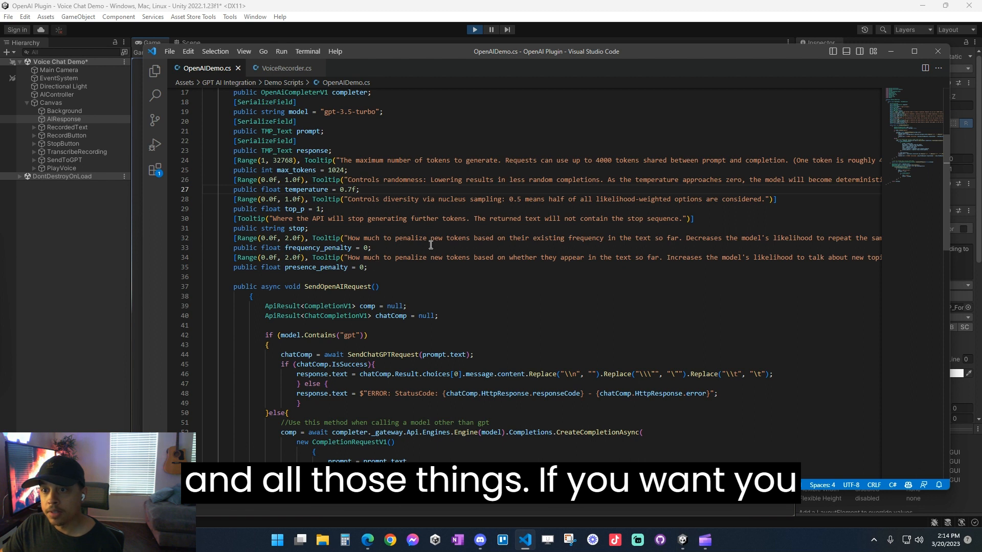
left_click_drag(354, 160, 408, 161)
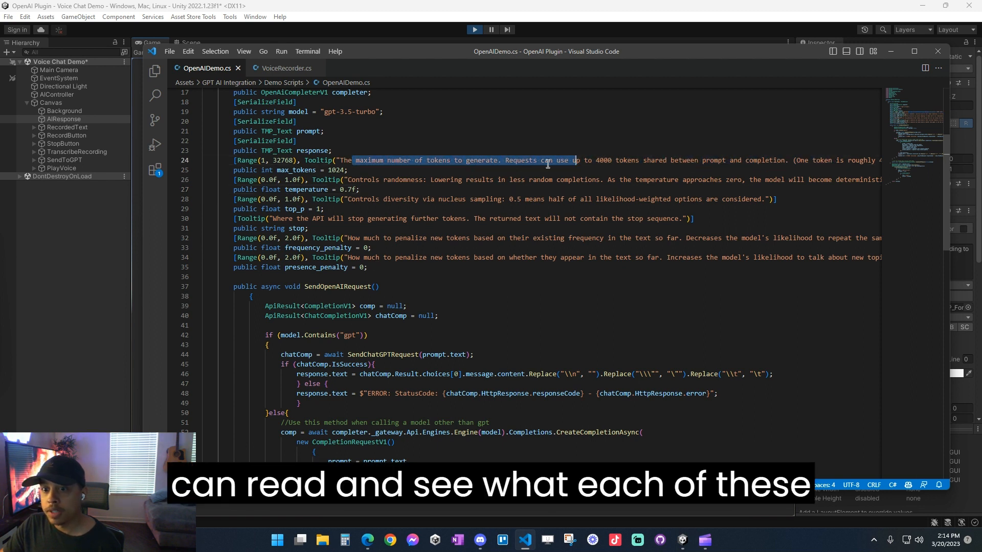
left_click(349, 239)
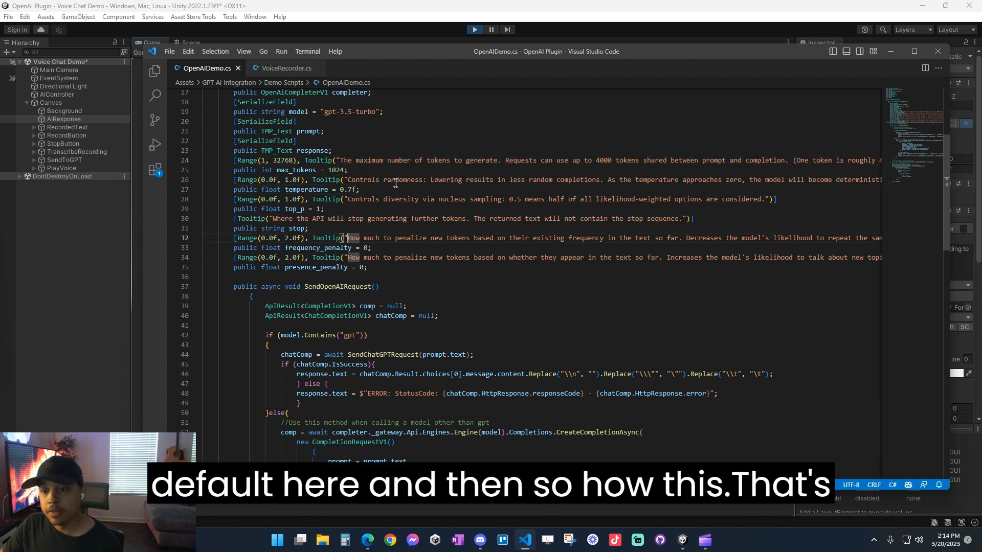
scroll(399, 213, "down", 4)
scroll(384, 185, "down", 1)
scroll(368, 154, "down", 1)
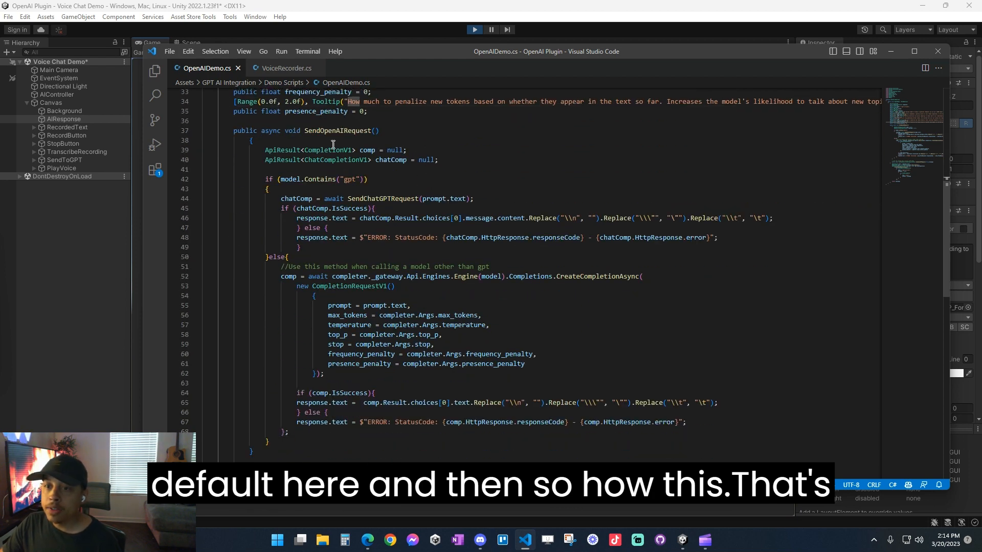
scroll(380, 160, "down", 1)
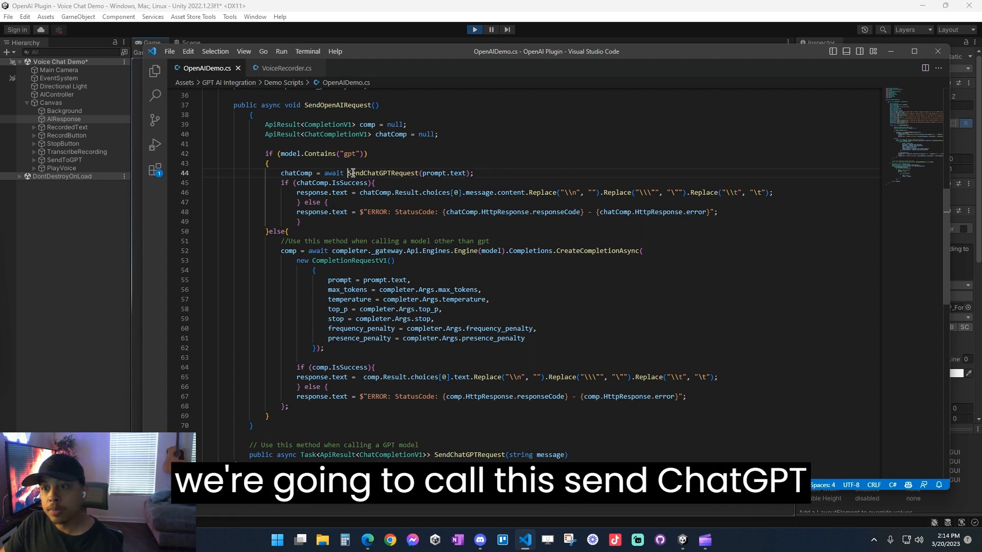
left_click_drag(349, 172, 421, 172)
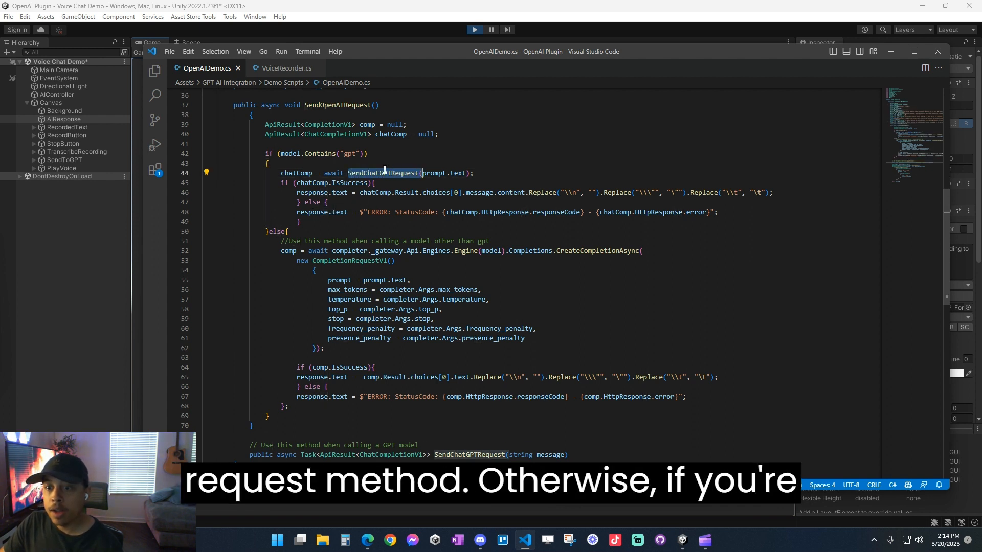
left_click(331, 250)
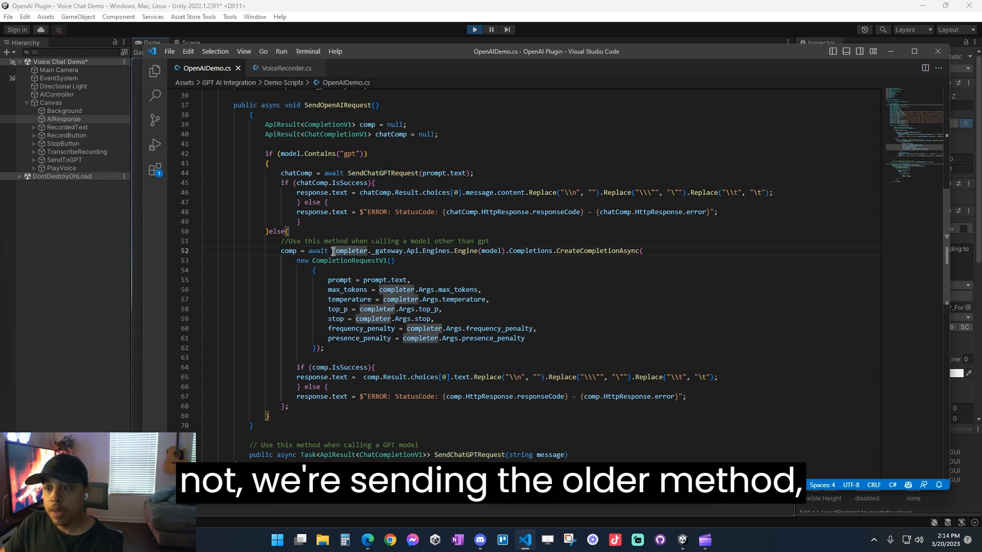
left_click_drag(332, 250, 643, 251)
left_click(557, 251)
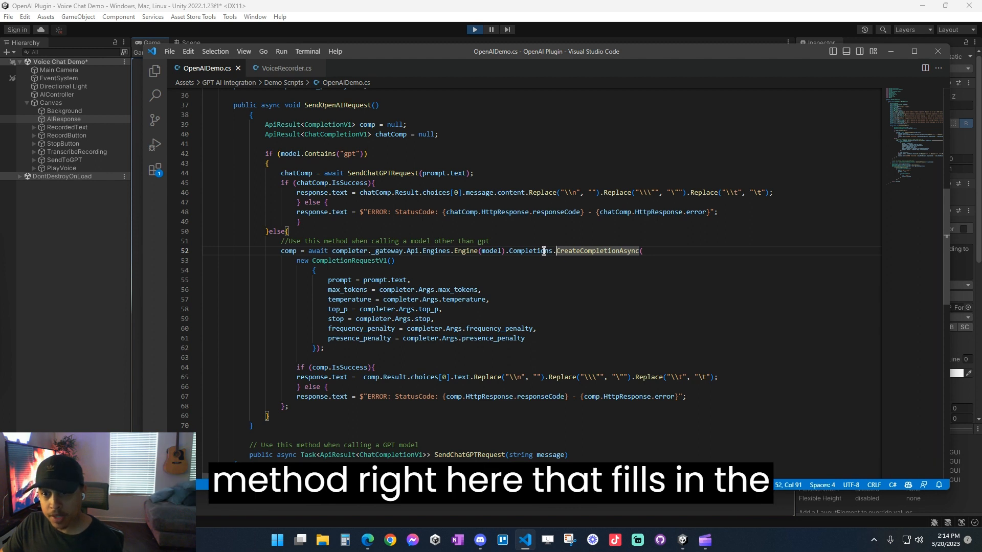
left_click_drag(329, 279, 524, 346)
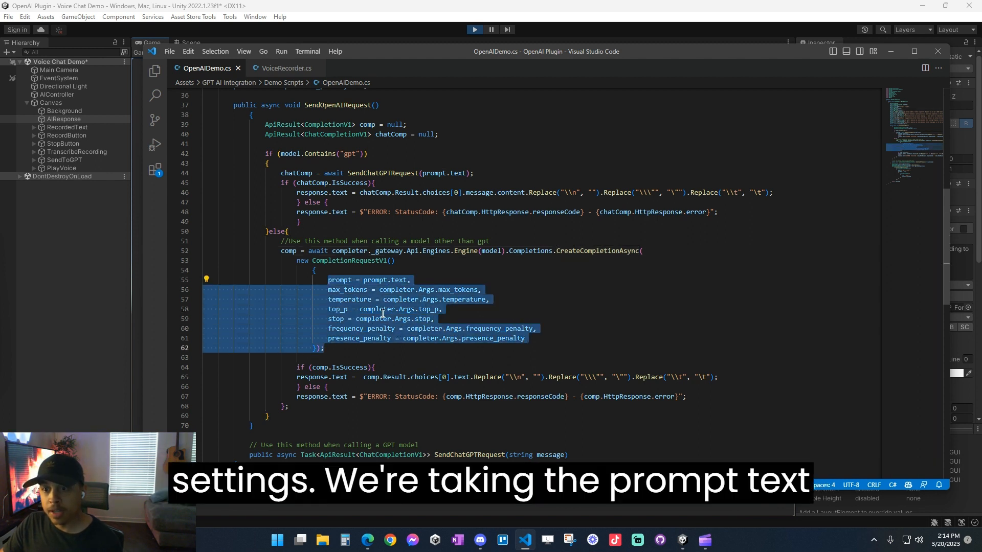
left_click_drag(363, 281, 363, 290)
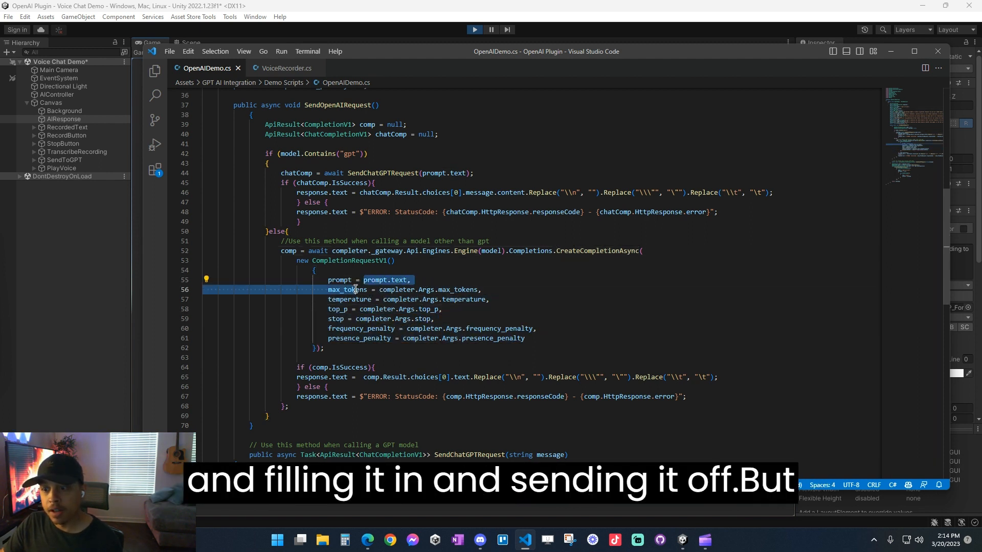
left_click(345, 314)
left_click(375, 175)
scroll(374, 174, "down", 1)
scroll(399, 230, "down", 5)
scroll(421, 262, "down", 2)
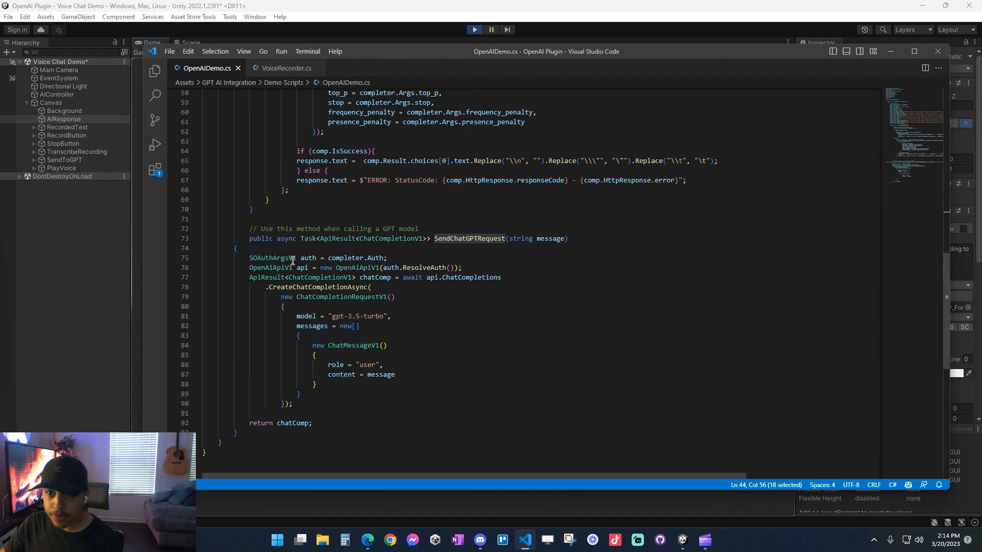
scroll(337, 290, "down", 1)
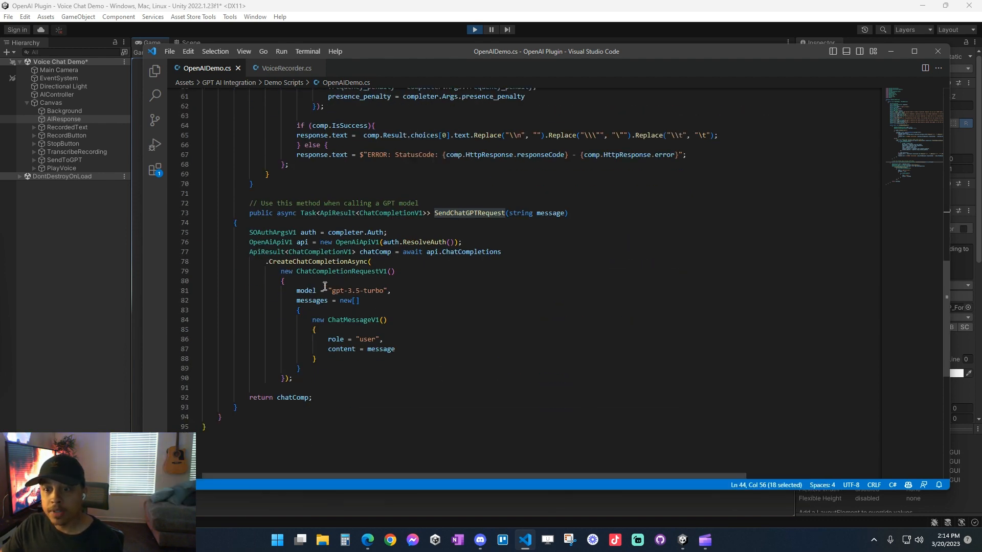
left_click(300, 291)
left_click_drag(329, 290, 388, 290)
left_click(289, 300)
mouse_move(296, 301)
left_mouse_down()
mouse_move(361, 301)
mouse_move(383, 320)
left_mouse_up()
left_click(362, 310)
left_click(326, 319)
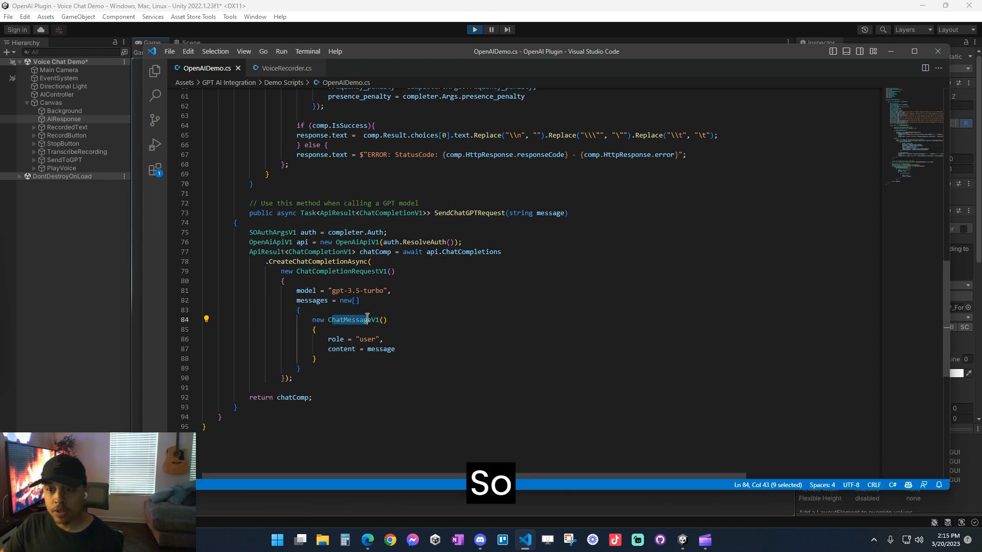
left_click(384, 339)
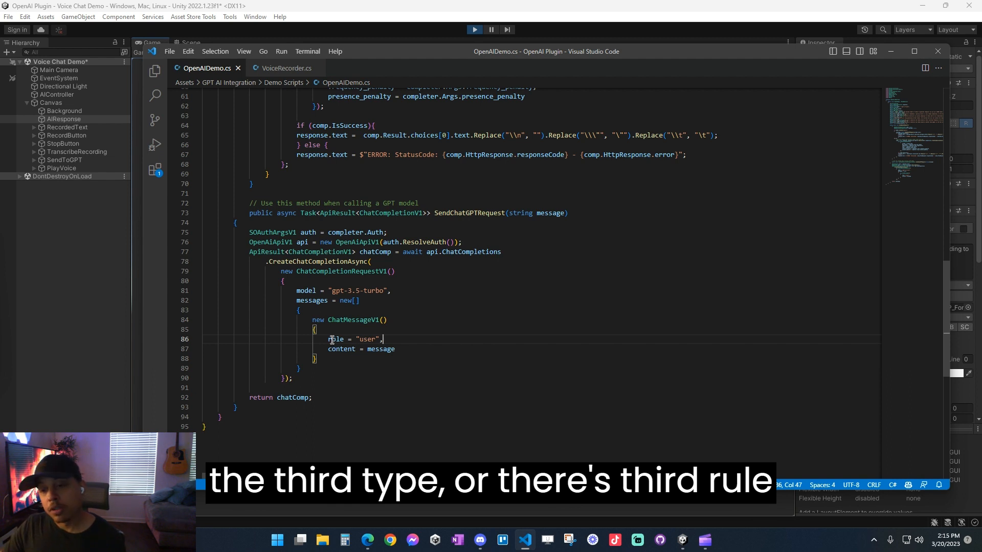
left_click_drag(329, 339, 355, 339)
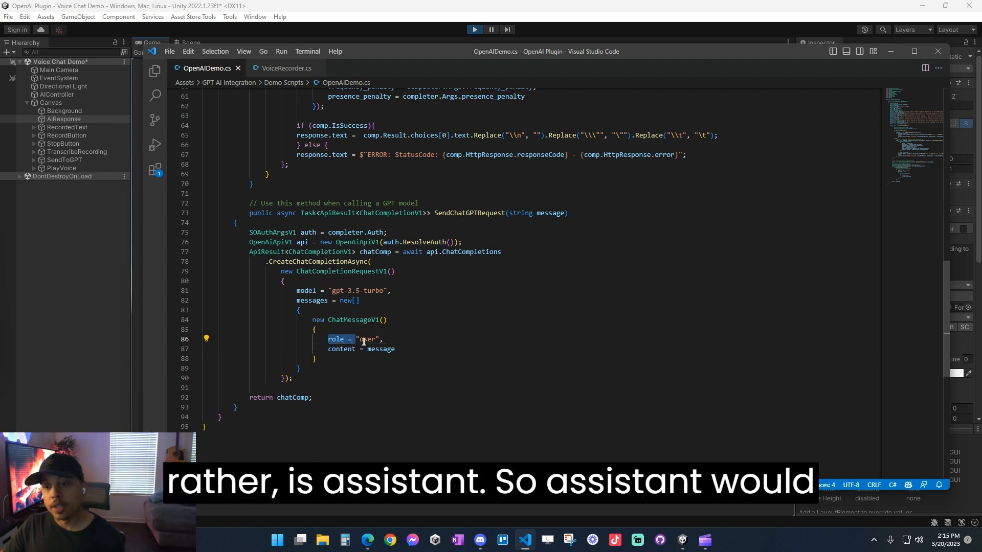
left_click(388, 348)
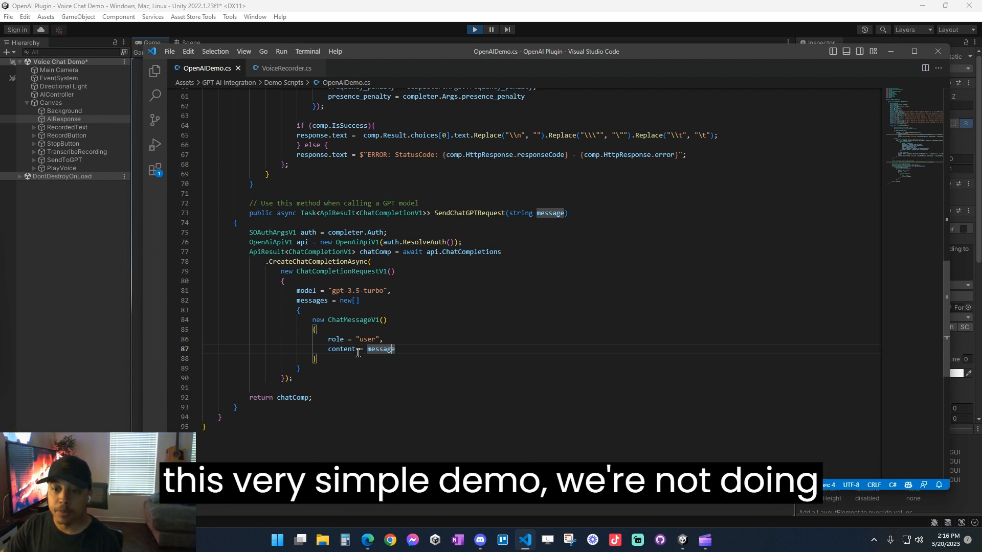
left_click(406, 343)
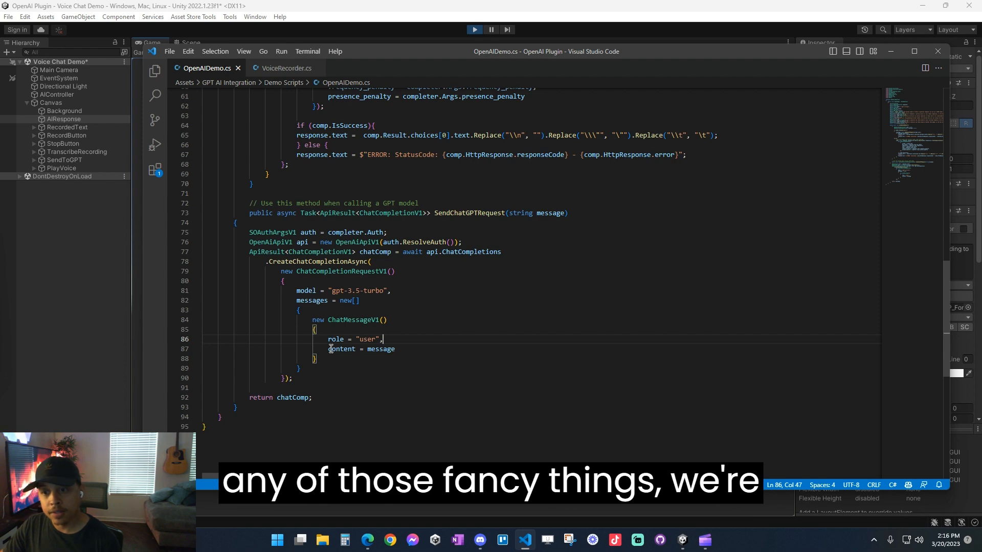
left_click_drag(328, 339, 399, 350)
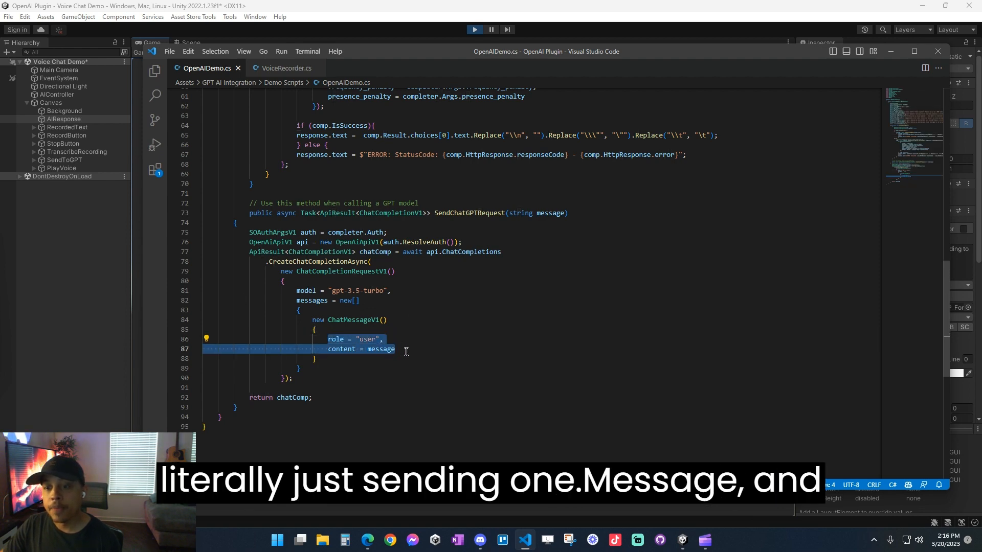
left_click(406, 351)
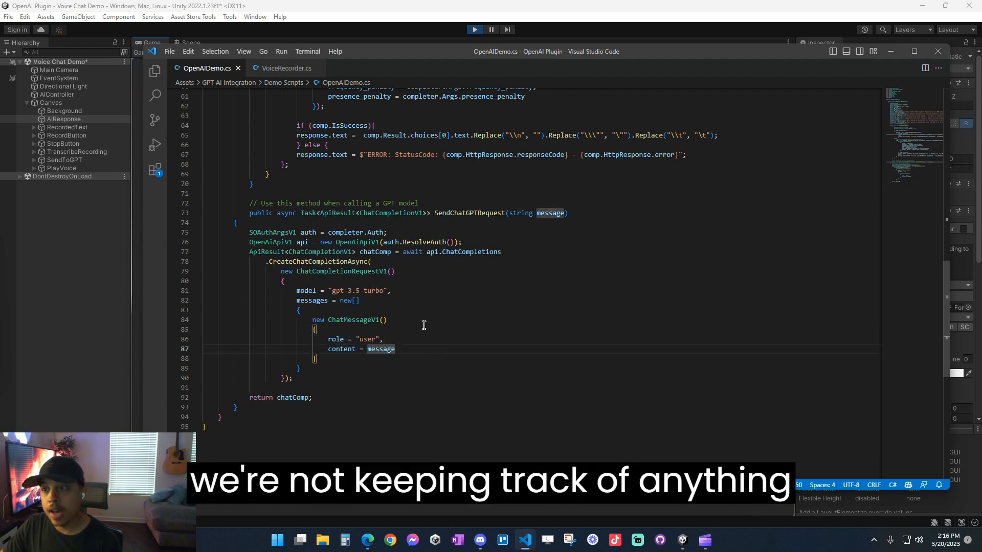
scroll(468, 419, "up", 4)
scroll(472, 414, "up", 5)
scroll(483, 407, "up", 3)
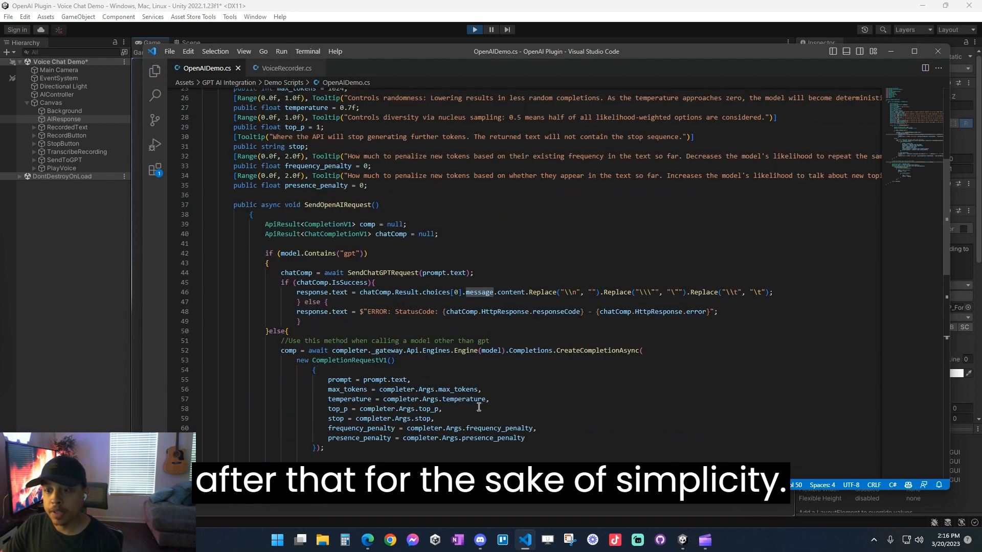
scroll(525, 380, "down", 7)
scroll(522, 374, "down", 5)
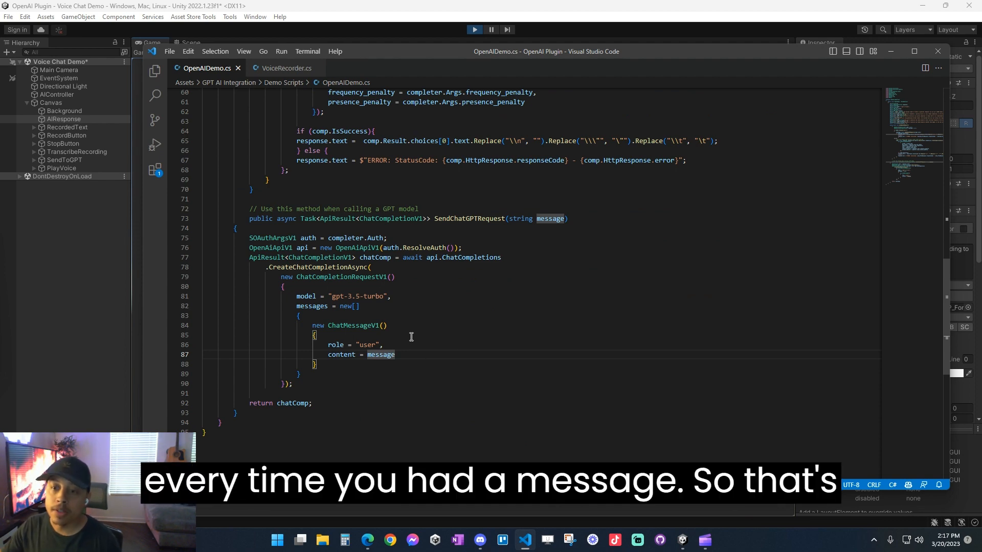
scroll(411, 336, "up", 7)
scroll(411, 337, "up", 1)
scroll(419, 327, "up", 1)
scroll(430, 311, "up", 1)
scroll(438, 298, "up", 1)
scroll(371, 306, "down", 1)
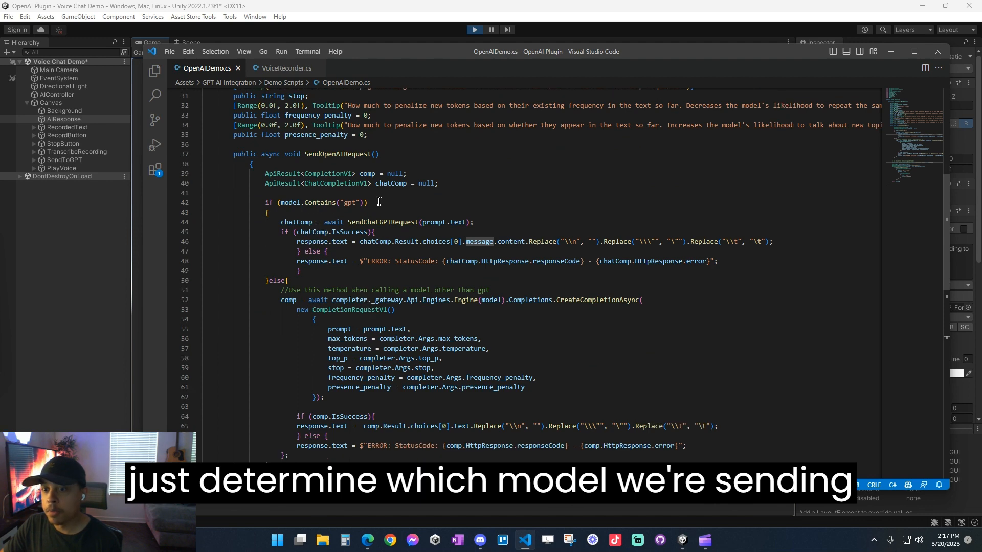
scroll(361, 257, "down", 3)
scroll(407, 223, "down", 1)
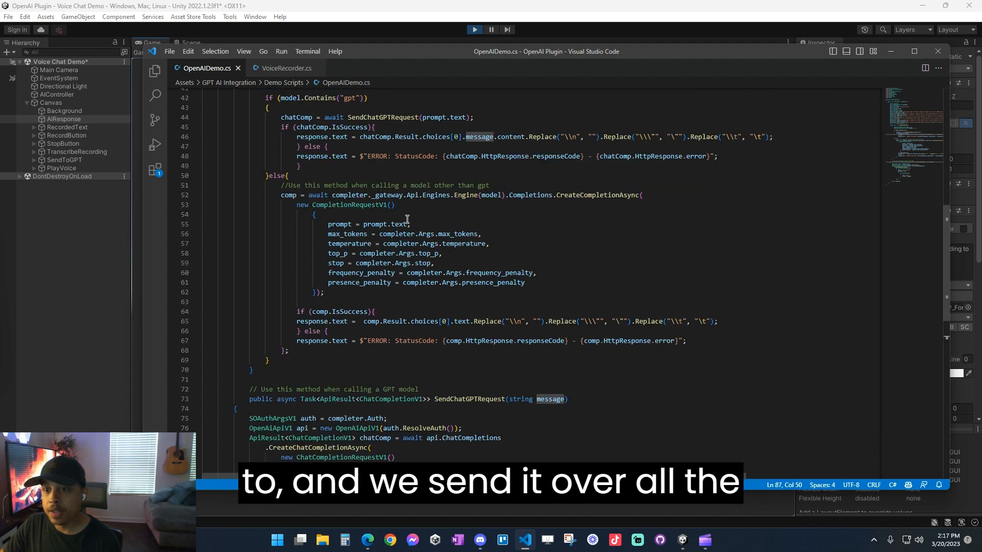
left_click_drag(332, 225, 418, 225)
mouse_move(482, 234)
left_mouse_down()
mouse_move(431, 254)
mouse_move(527, 284)
left_mouse_up()
left_click(566, 273)
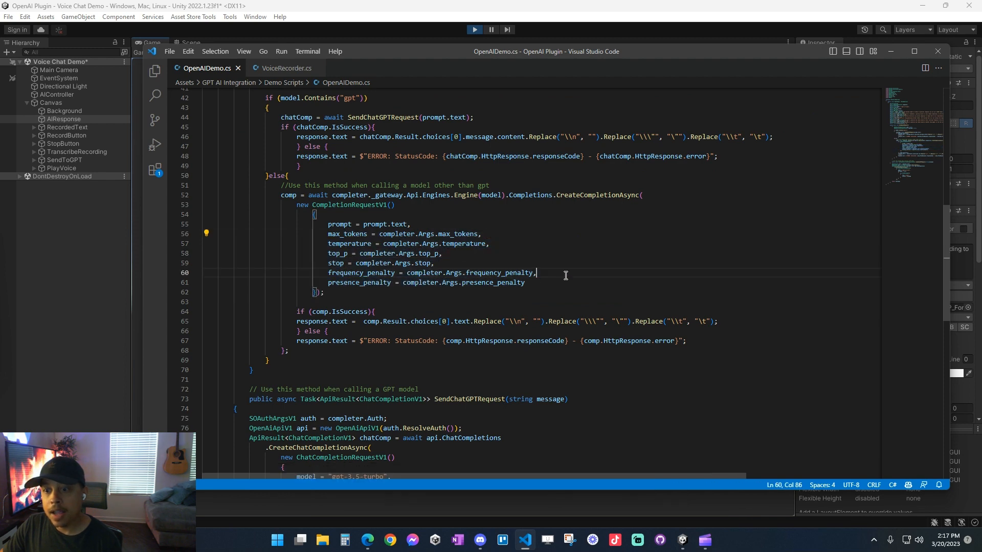
scroll(483, 260, "down", 5)
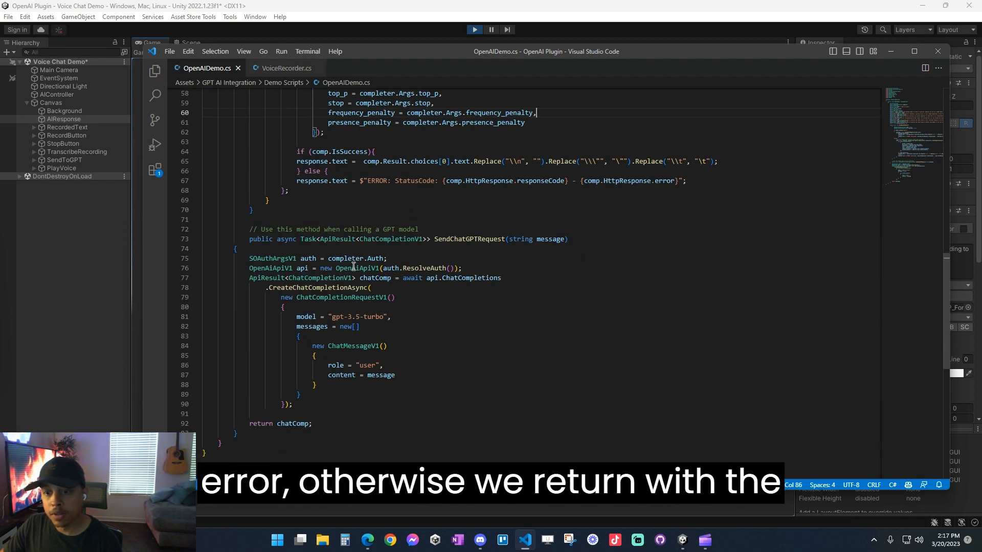
scroll(406, 296, "up", 9)
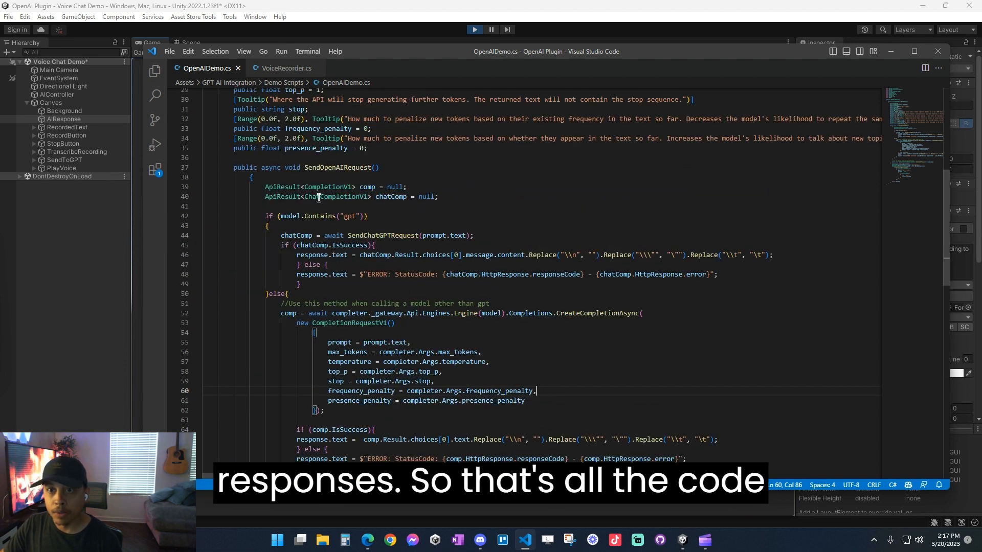
left_click(279, 70)
left_click(201, 69)
Minimize VS Code to reveal the Unity demo showing Elspeth's peasant introduction.
left_click(288, 69)
left_click(891, 51)
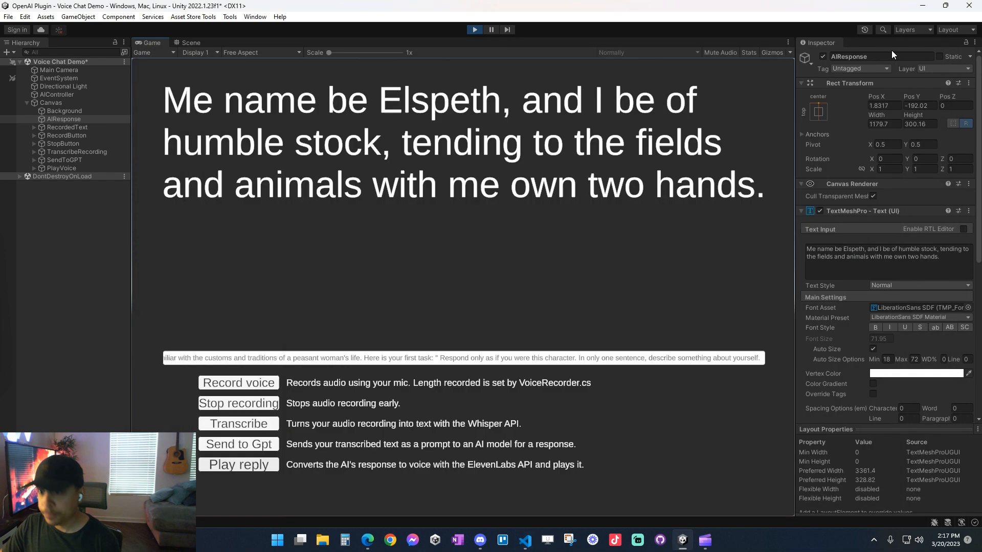